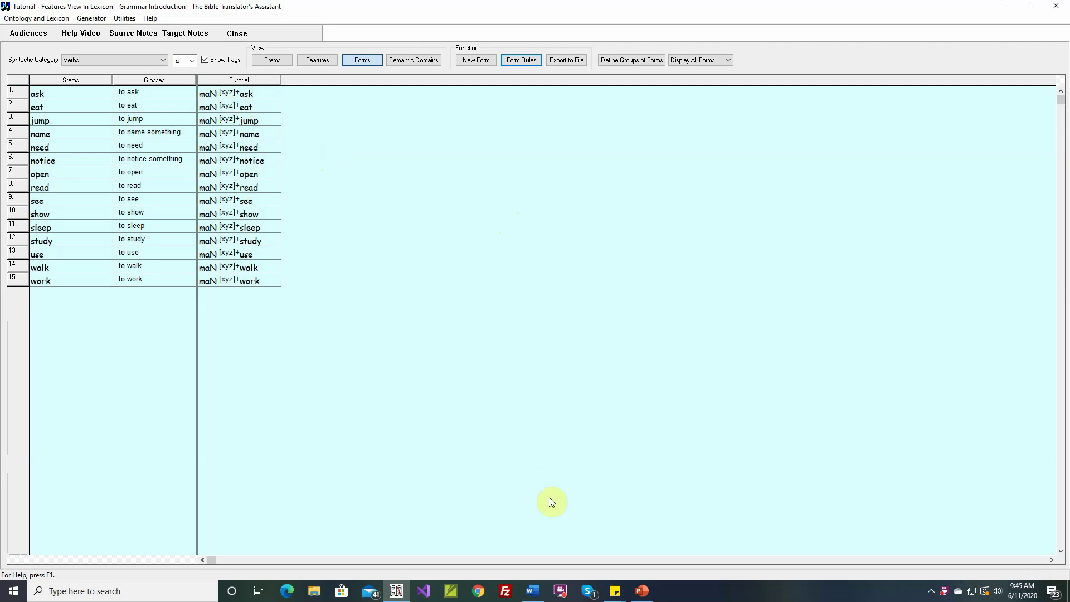
Step: Switch to the PowerPoint slide show, review the three N sound-change rules, and return to The Bible Translator's Assistant
click(641, 592)
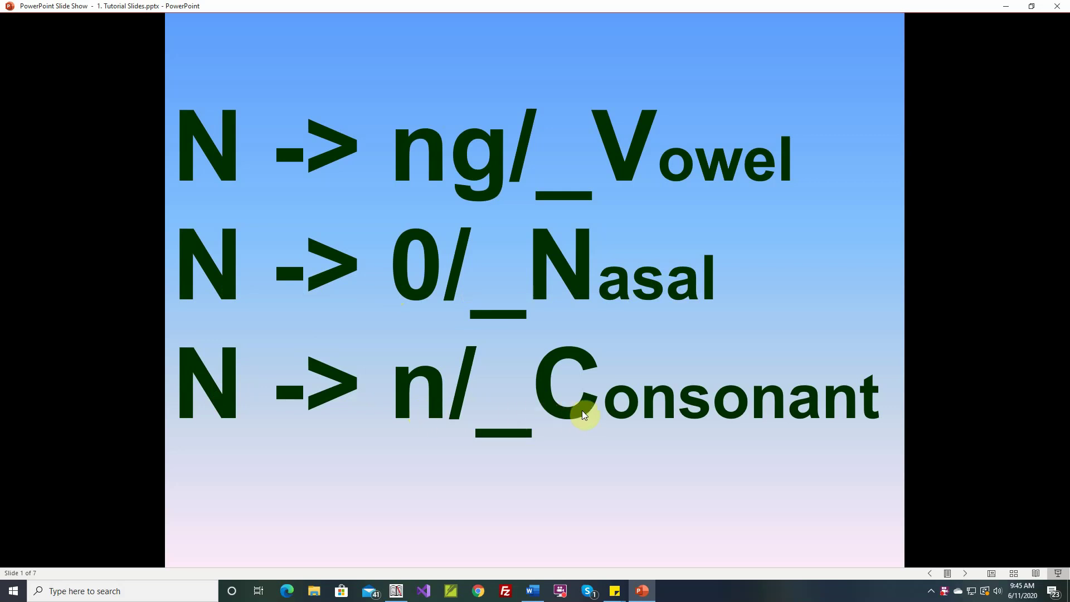
click(646, 592)
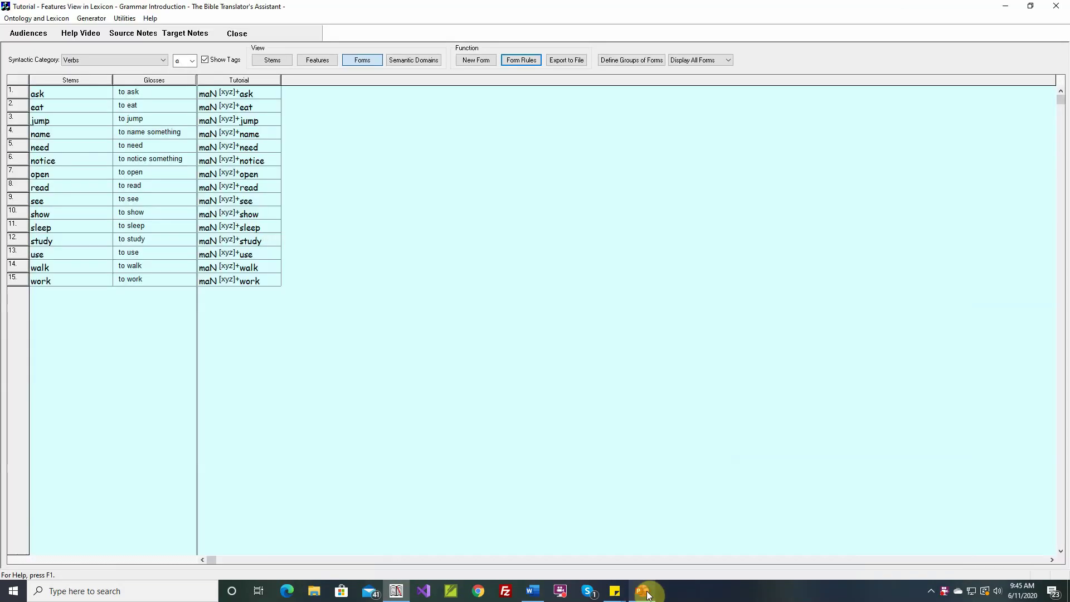
Step: Open the verb form rules and review the settings of the existing "Add the prefix maN" rule
click(528, 60)
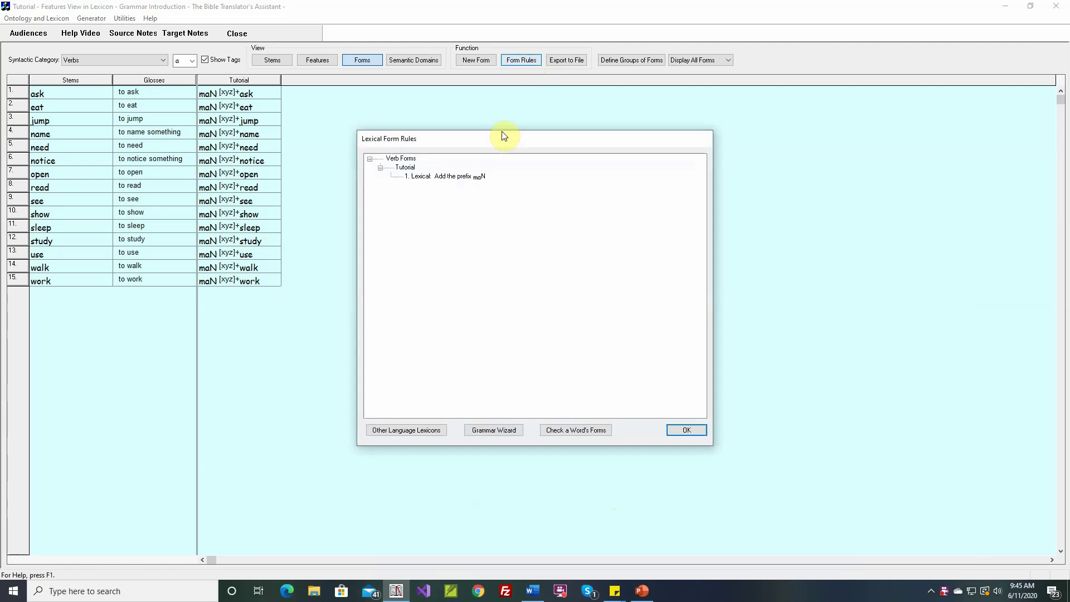
double_click(458, 178)
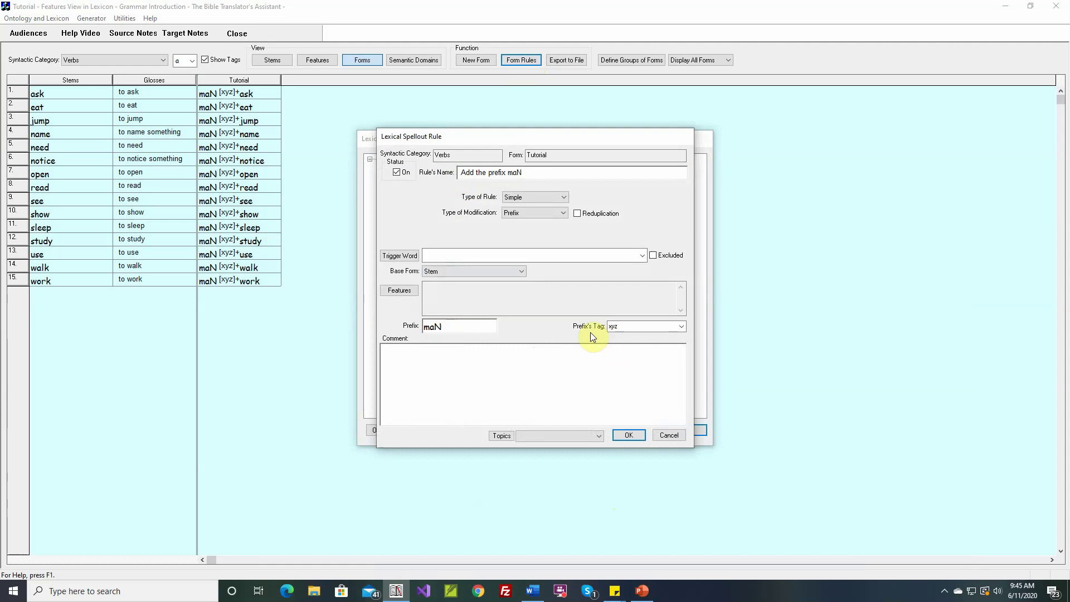
click(639, 436)
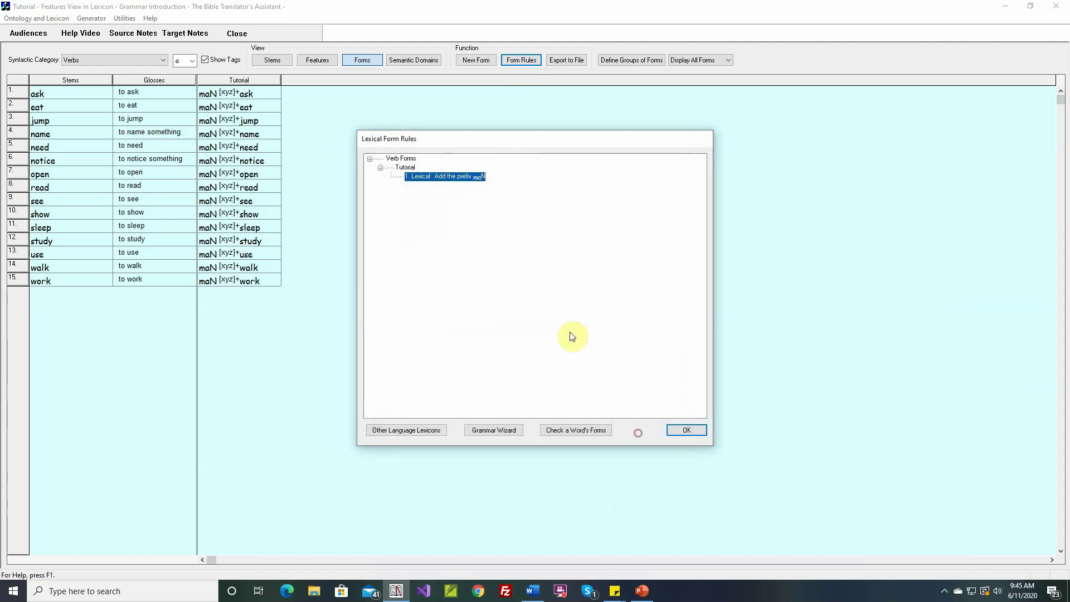
Step: Create a new rule under the Tutorial verb form named "Change N to ng before vowels"
double_click(409, 168)
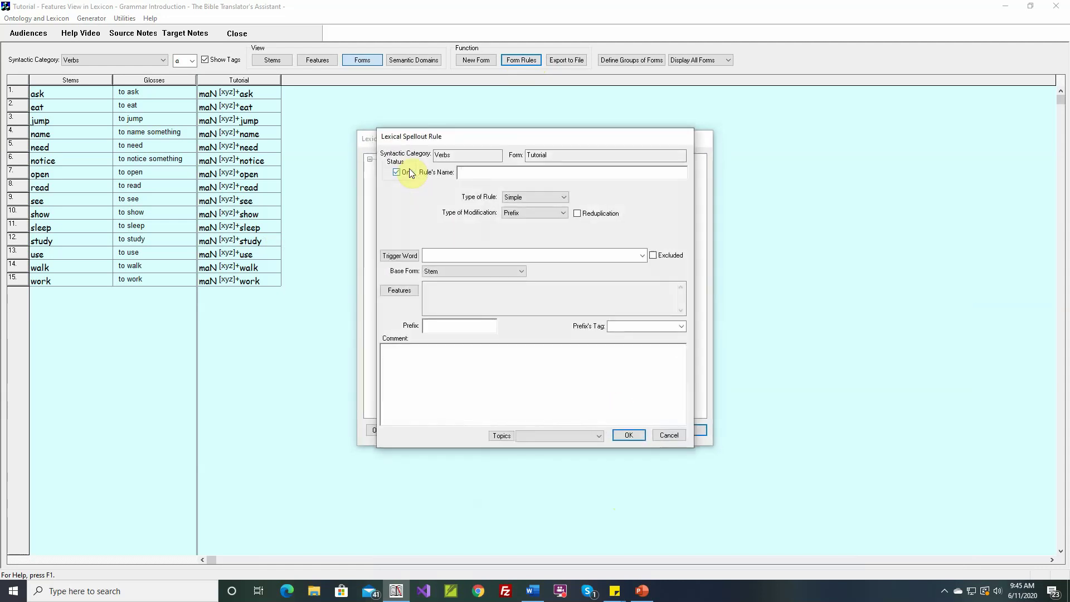
text(Chan)
key(BackSpace)
key(BackSpace)
text(hange N)
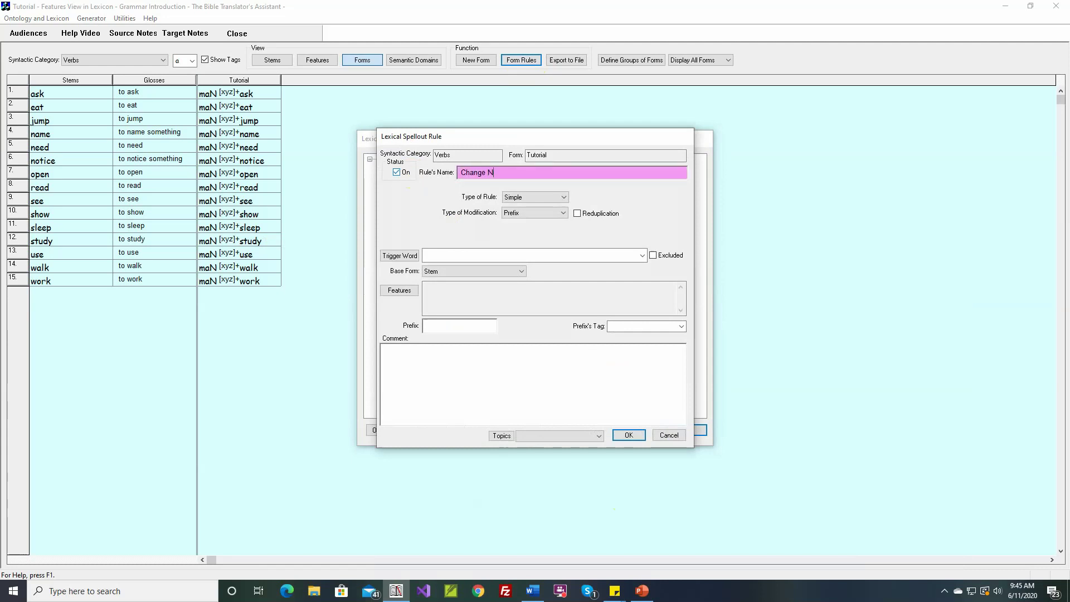
text( to )
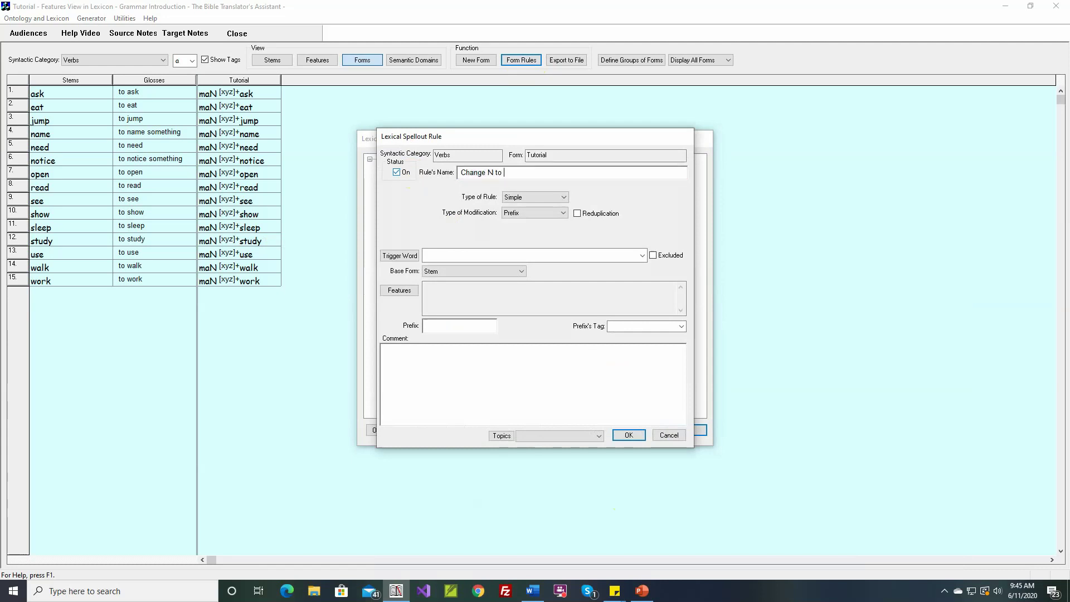
text(ng before vowels)
Step: Set the vowel rule's type to Morphophonemic and include the prefix tagged xyz
click(512, 197)
click(517, 214)
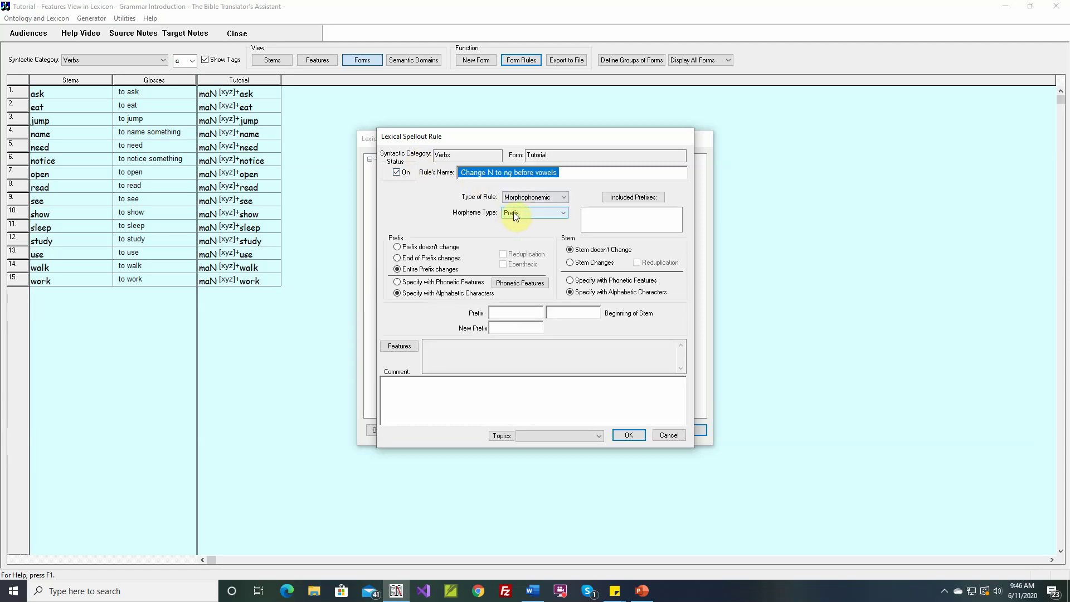
click(633, 199)
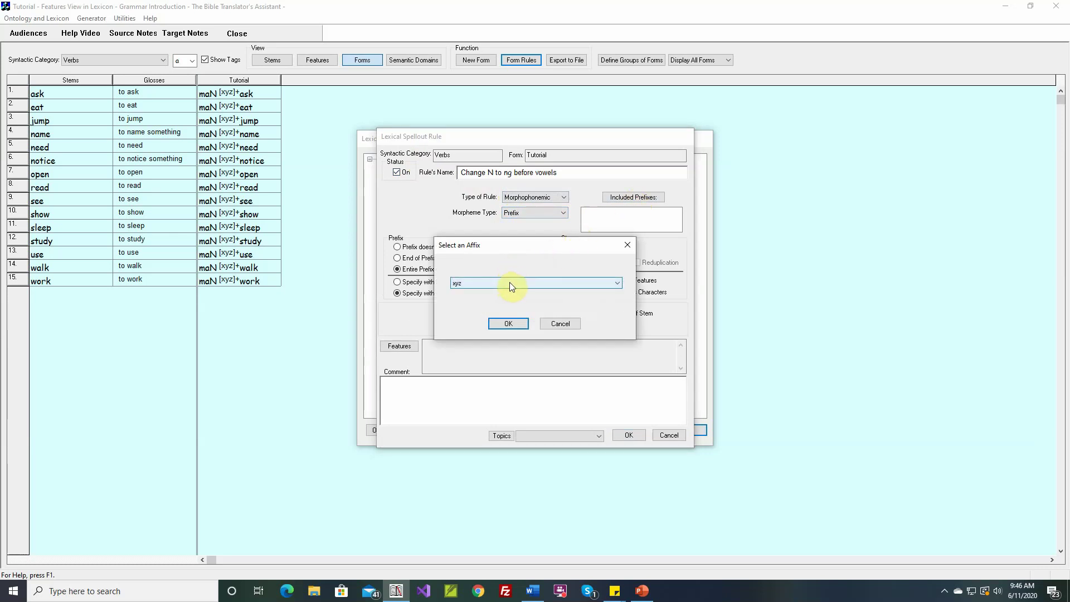
click(504, 315)
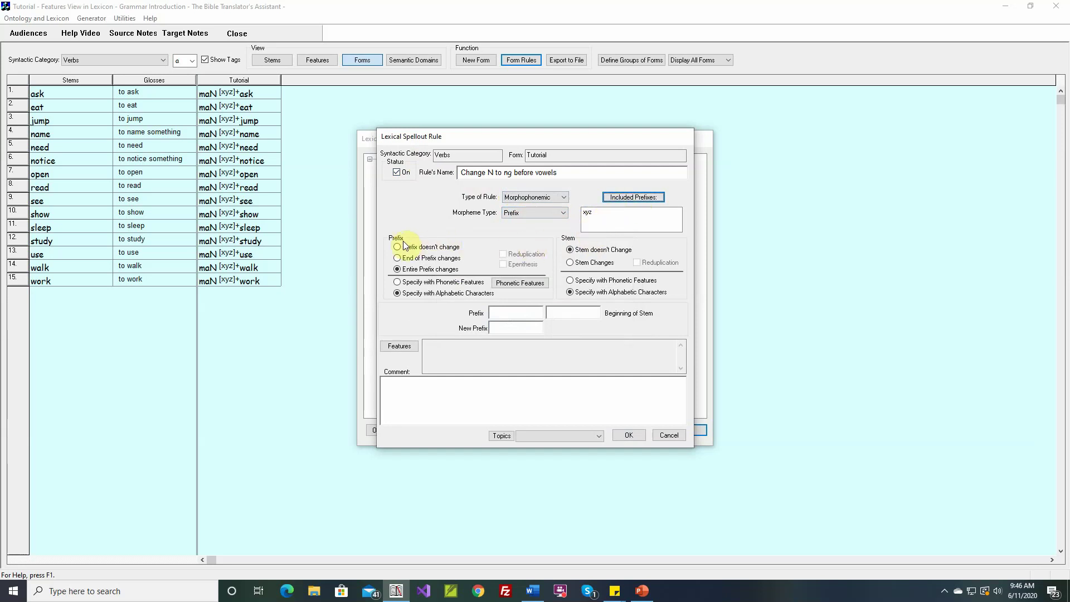
Step: Make the rule change the end of the prefix from N to ng
click(413, 259)
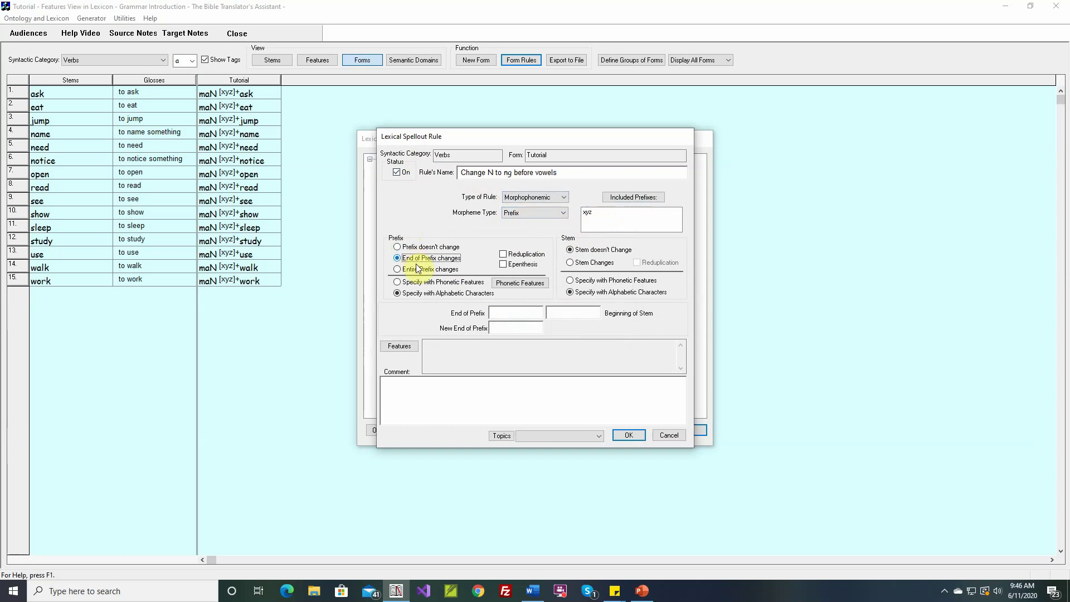
click(524, 314)
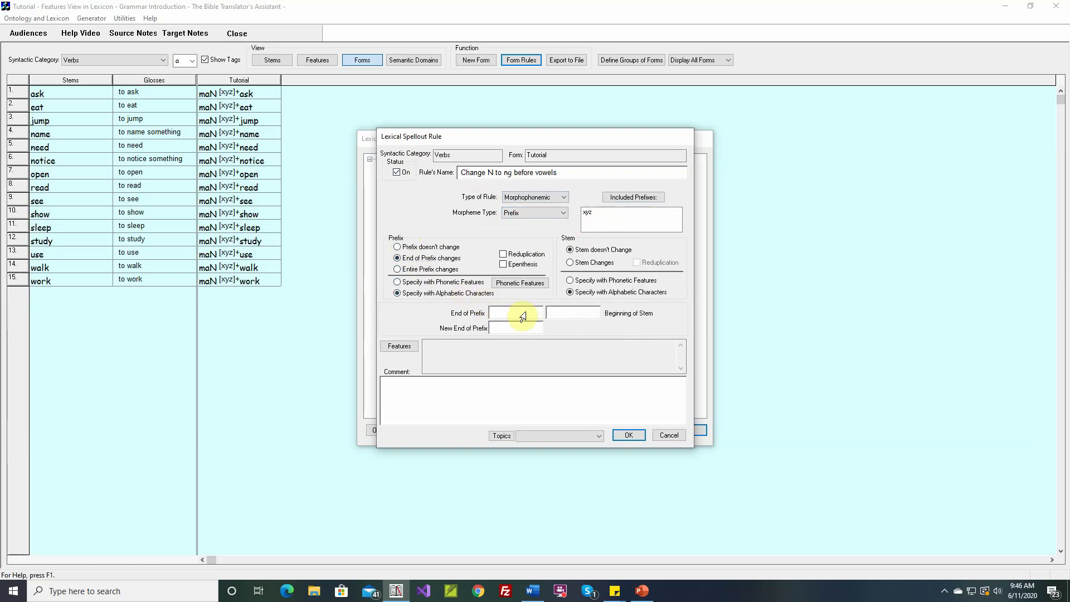
text(N)
click(532, 329)
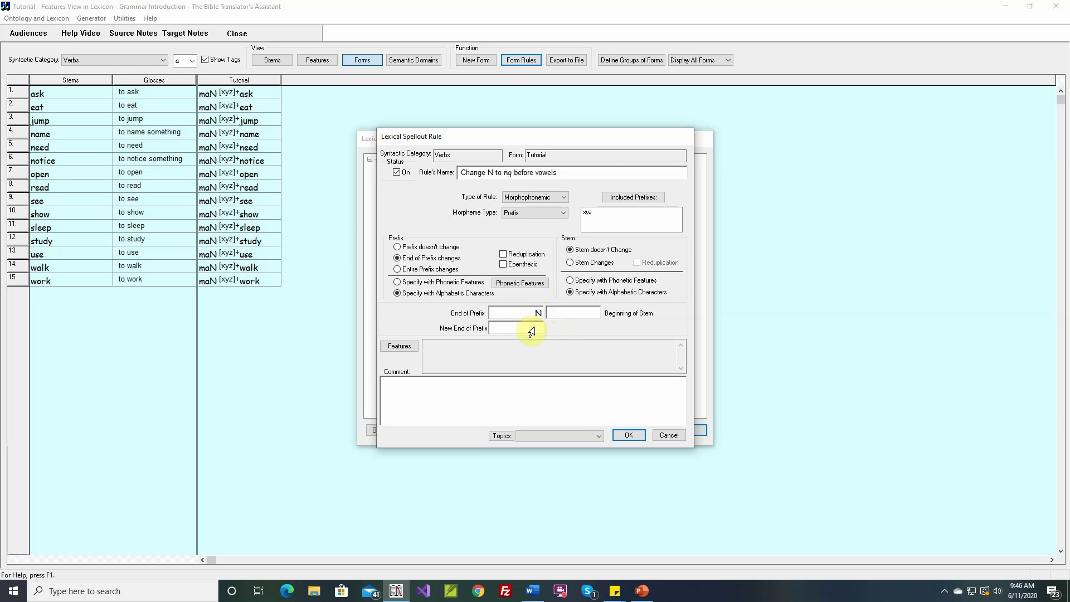
text(ng)
Step: Specify the beginning of the stem with phonetic features and mark Vowel for its first sound
click(595, 284)
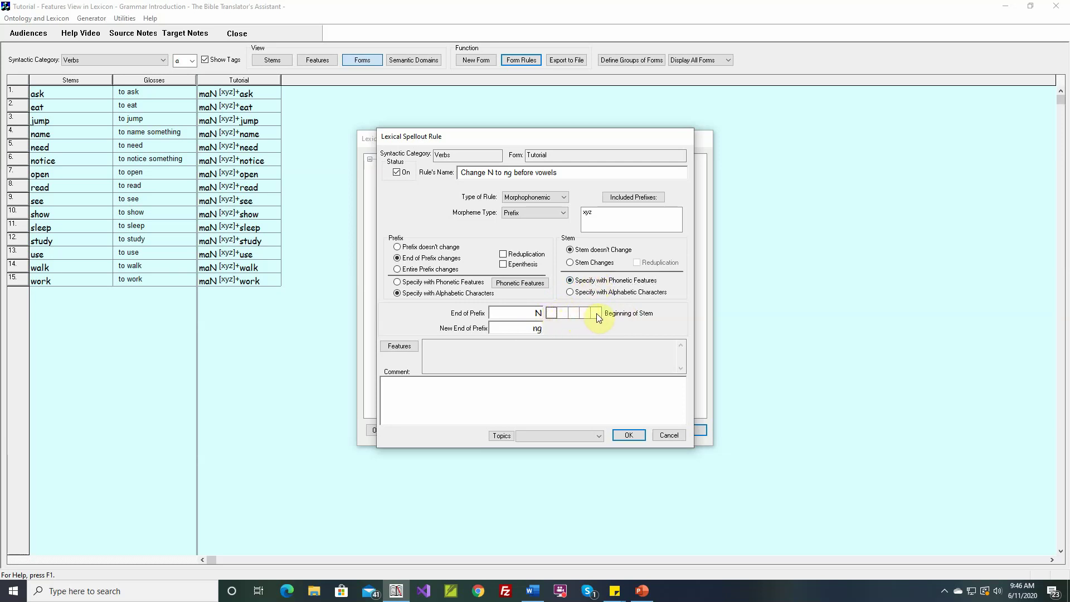
click(561, 314)
double_click(553, 314)
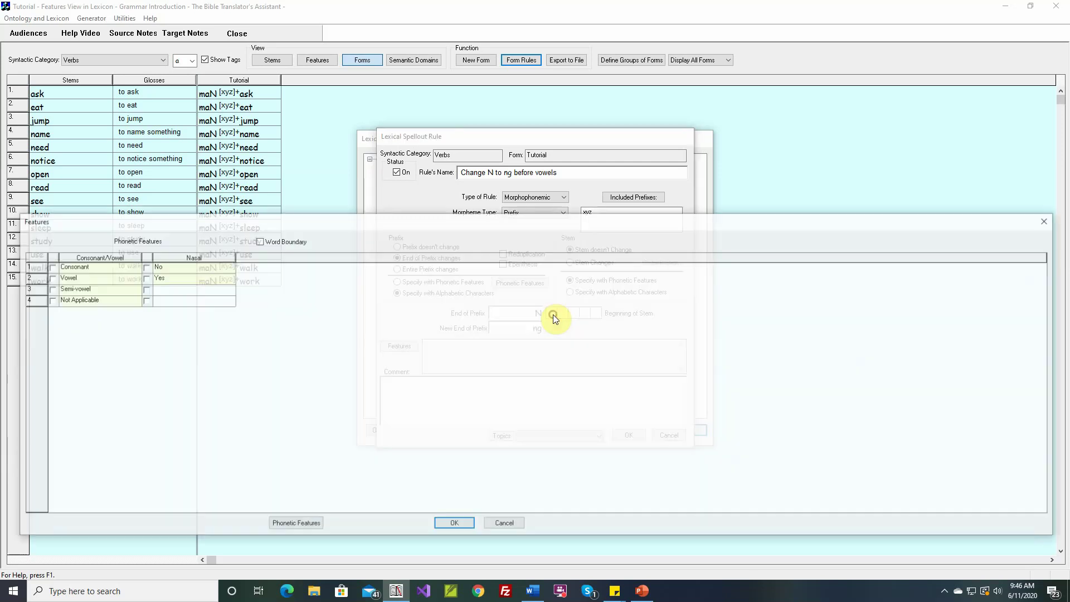
click(48, 278)
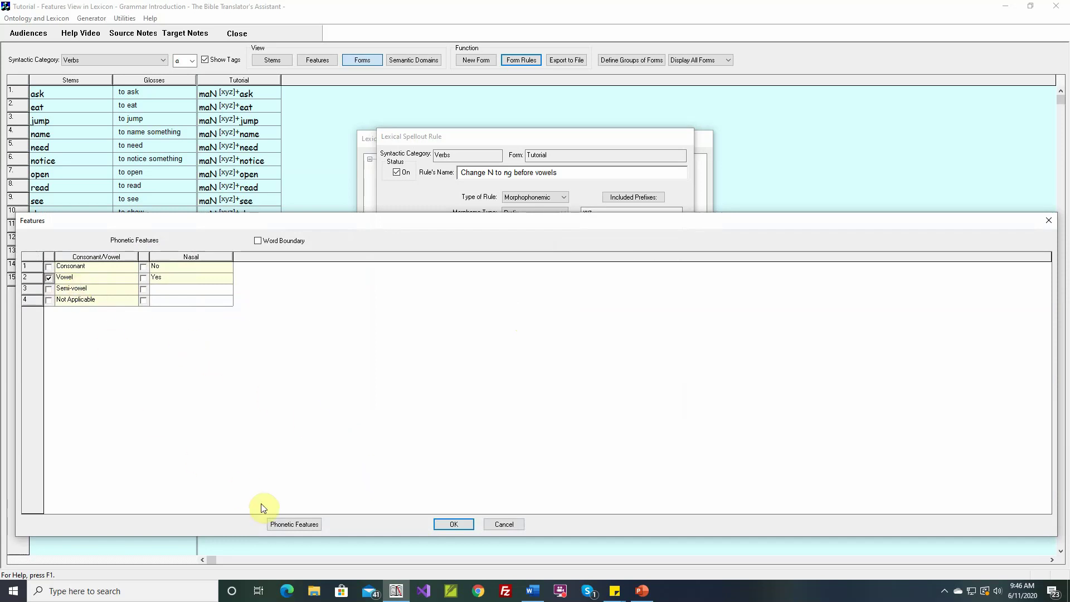
Step: Examine the consonant/vowel and nasal values assigned to each character in the phonetic features table, and close the feature dialogs
click(291, 524)
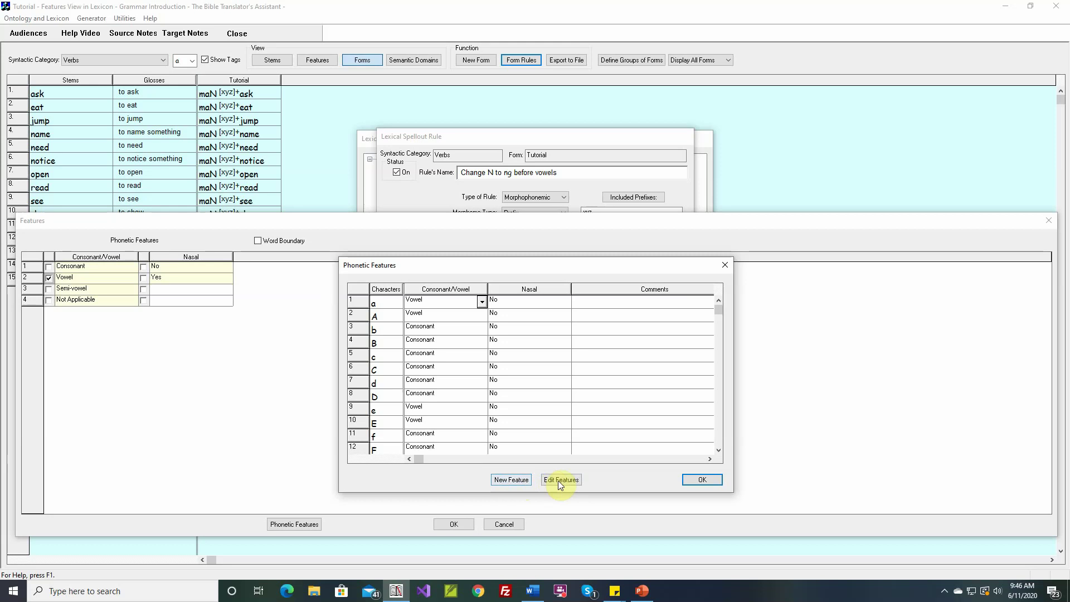
scroll(552, 429, down, 8)
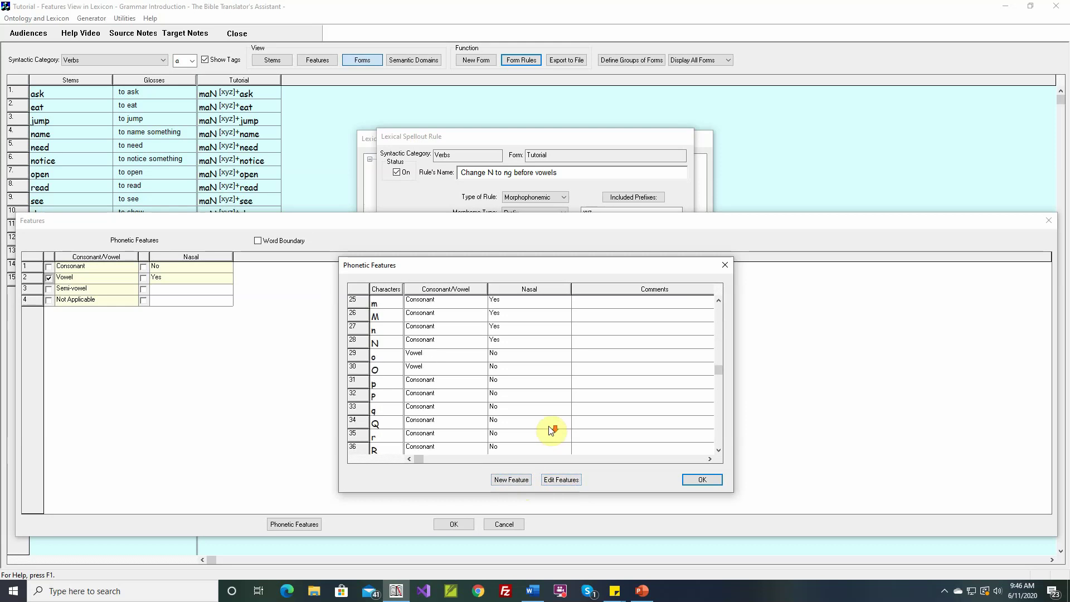
scroll(455, 322, down, 5)
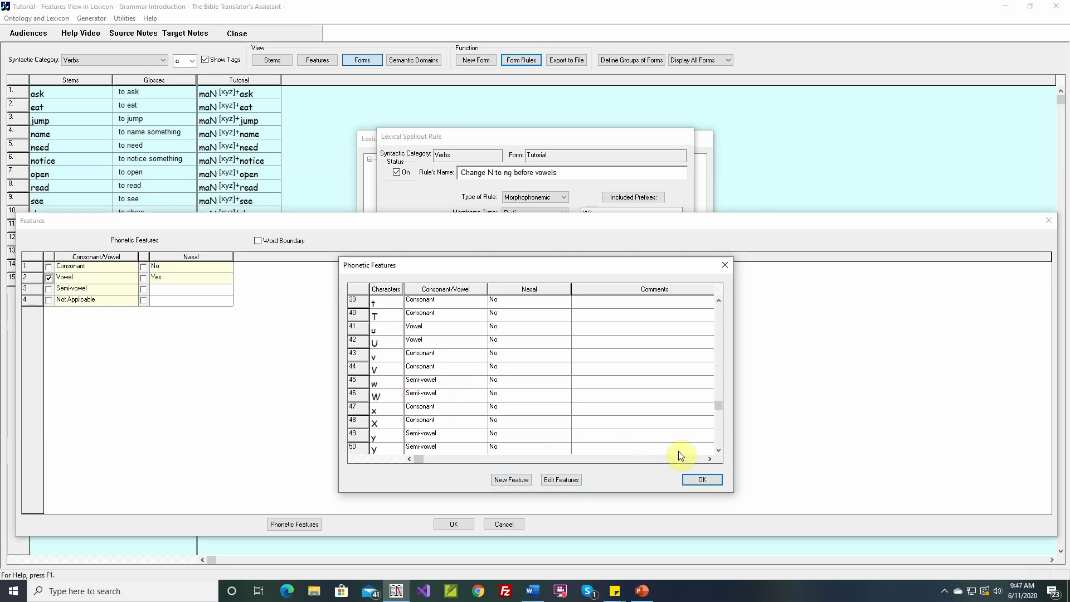
click(699, 480)
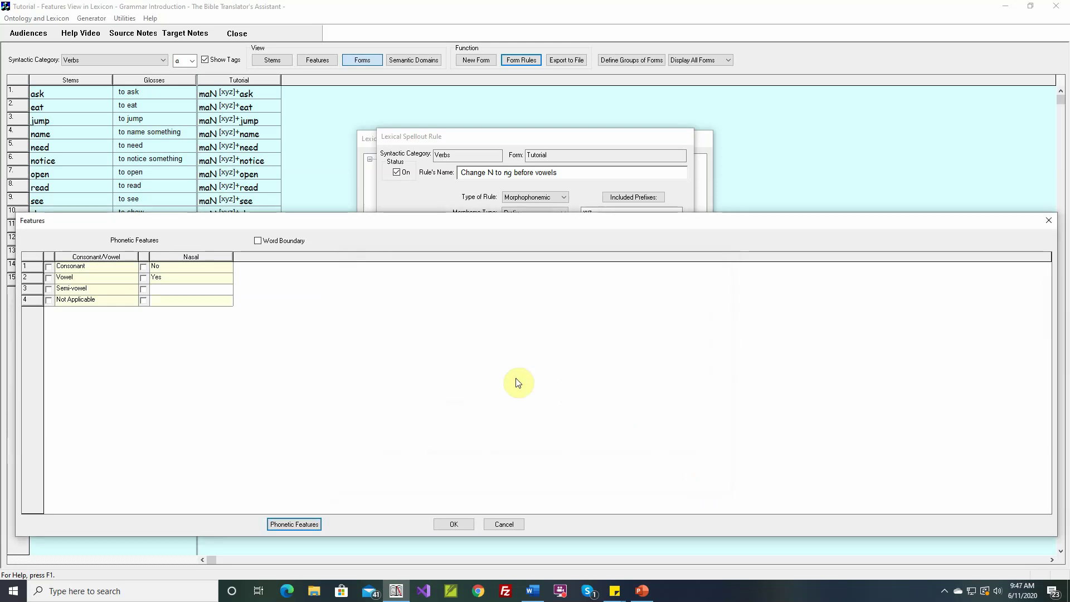
click(454, 525)
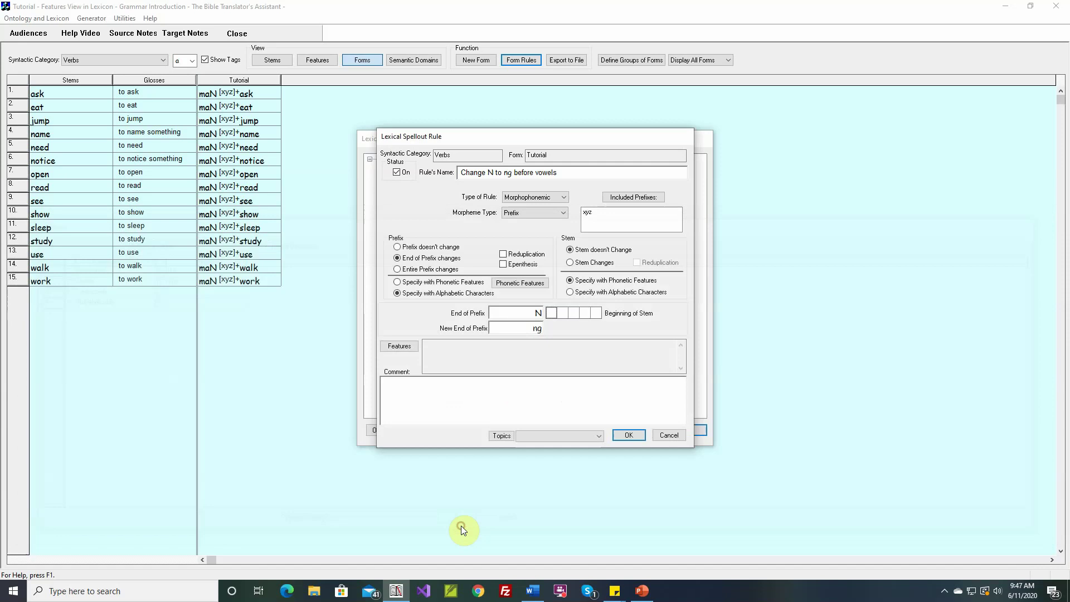
Step: Set the stem's first sound to Vowel again, save the rule, and close the form rules list
click(551, 314)
click(49, 278)
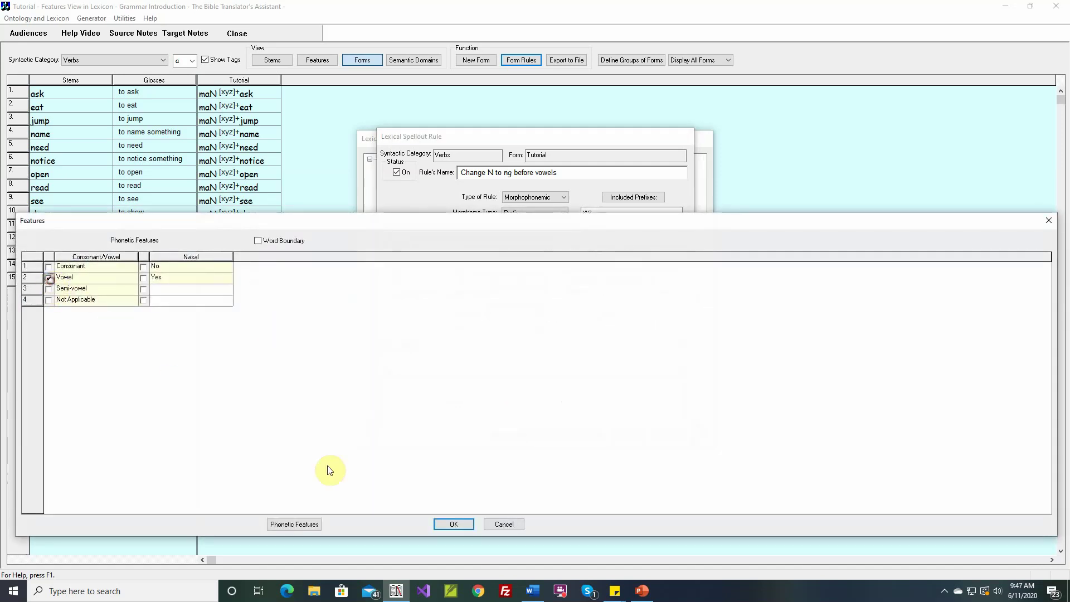
click(454, 524)
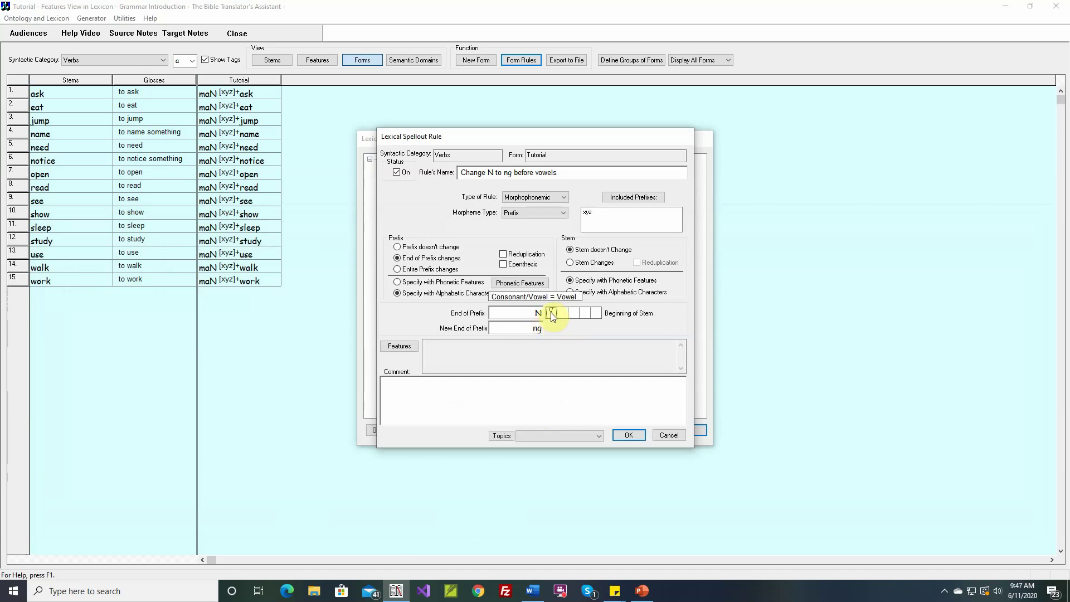
click(622, 434)
click(677, 429)
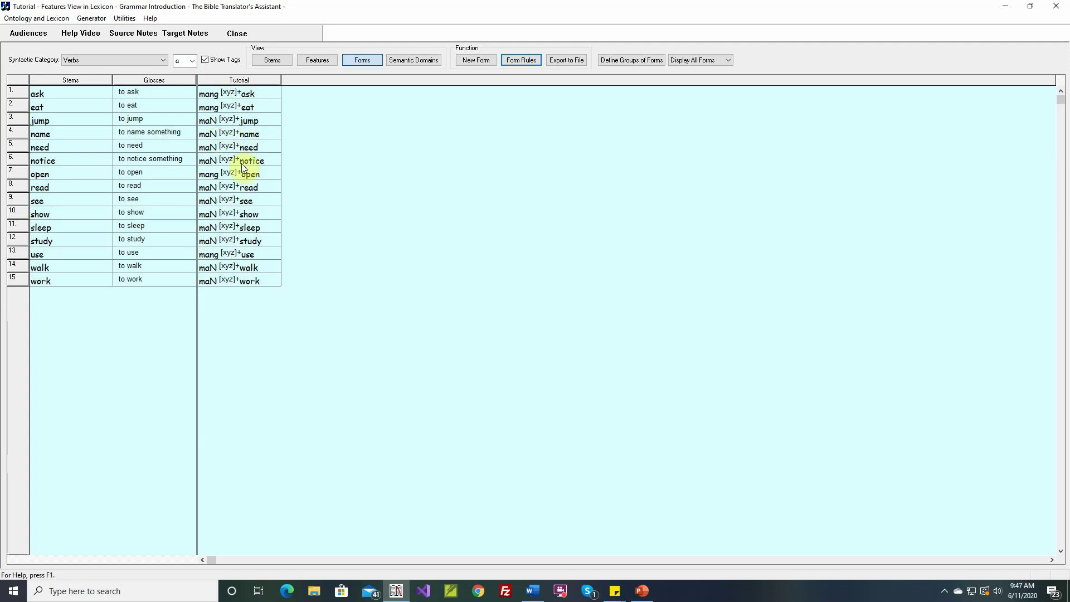
Step: Create another rule under the Tutorial verb form named "Delete N before nasals"
click(521, 61)
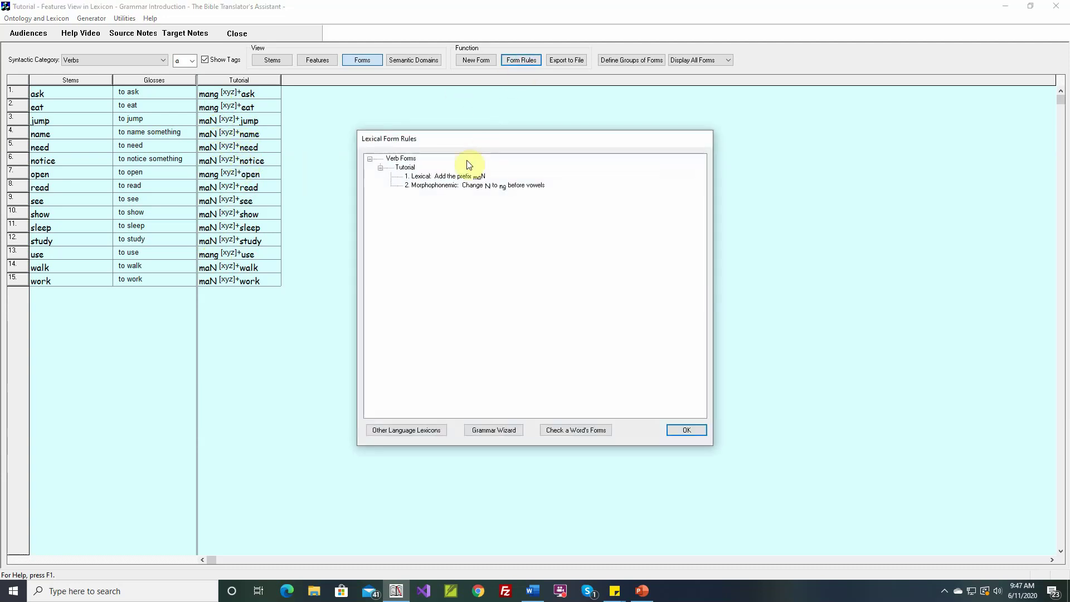
click(411, 167)
double_click(411, 167)
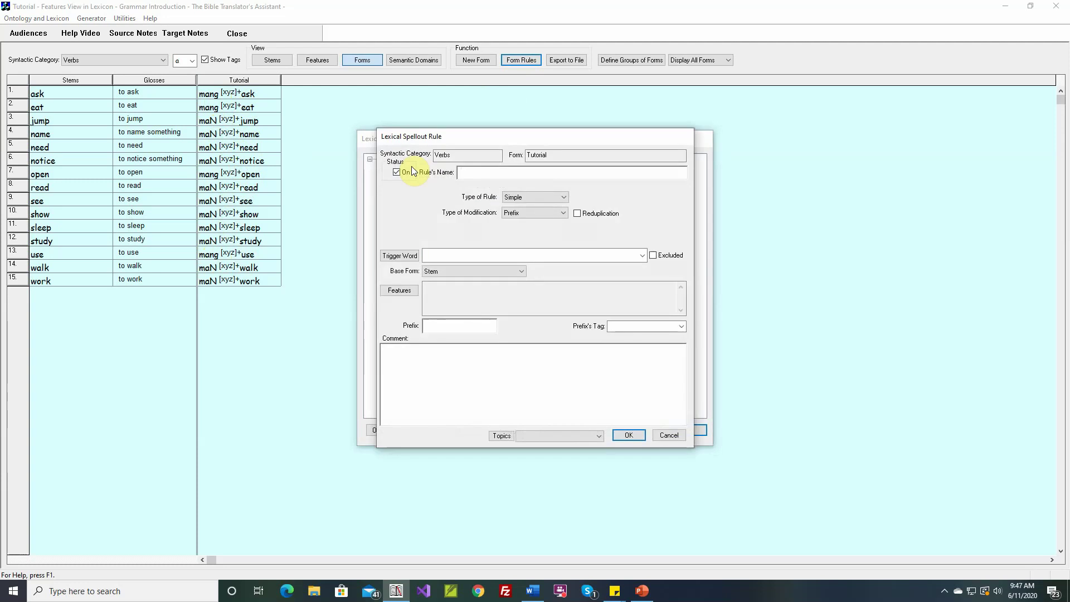
text(Delete )
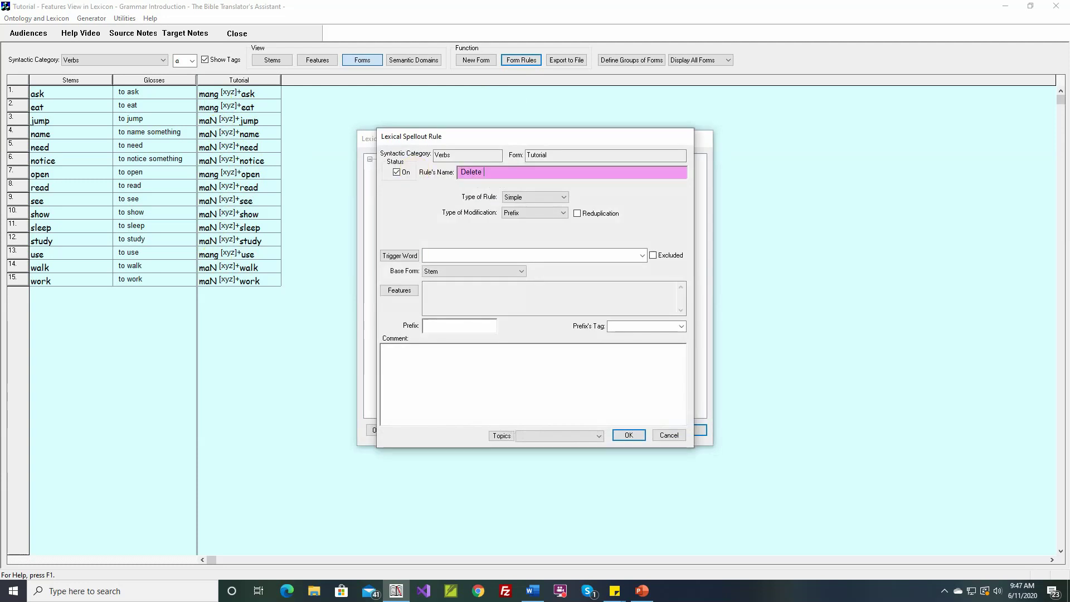
text(N b)
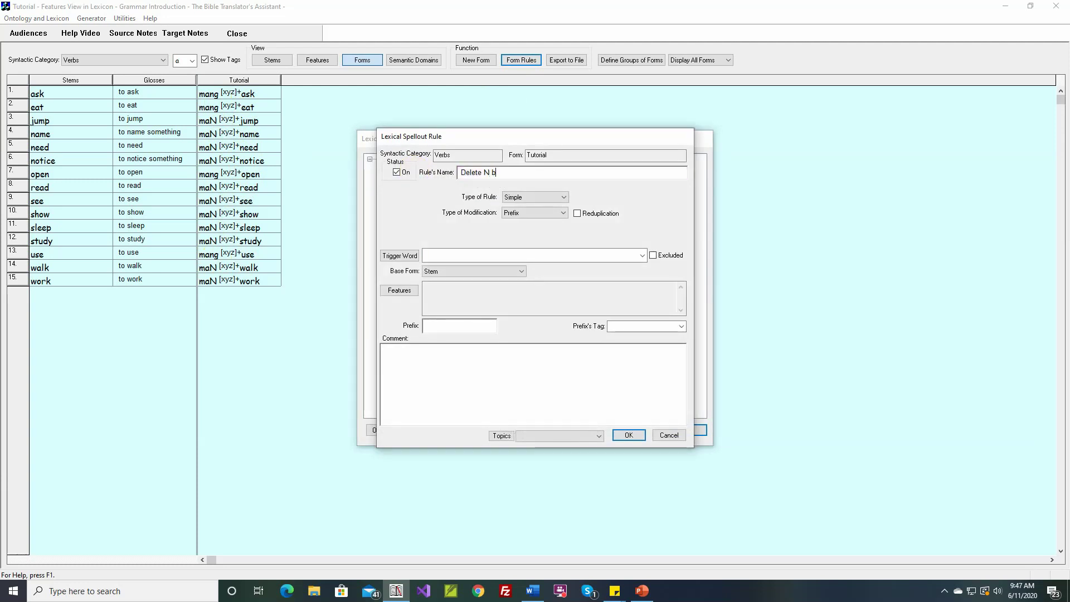
text(efore nasals)
Step: Set the nasal rule's type to Morphophonemic and include the prefix tagged xyz
click(528, 198)
click(525, 214)
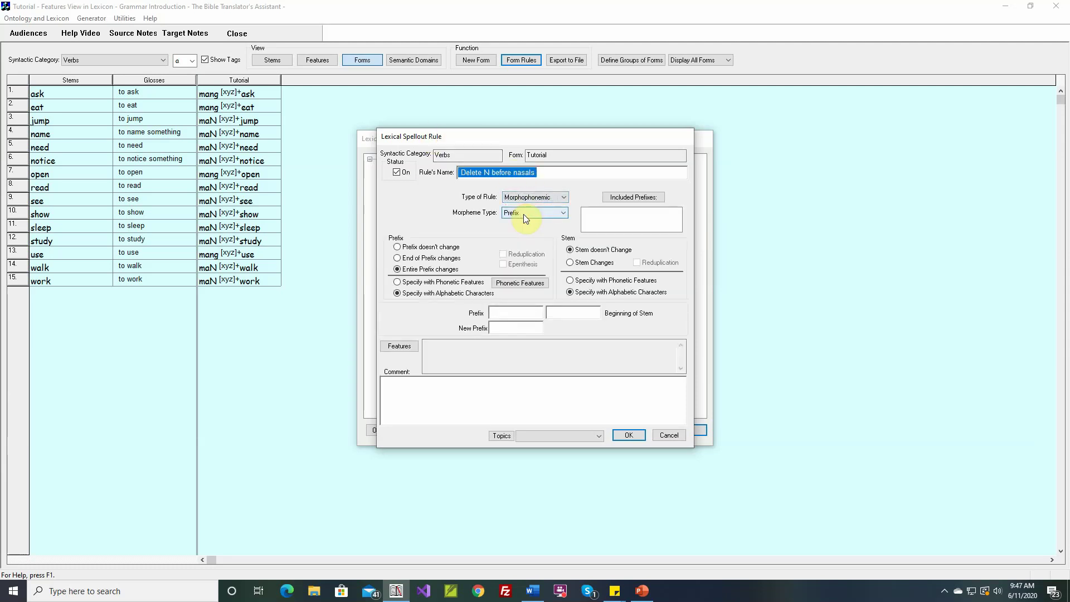
click(633, 198)
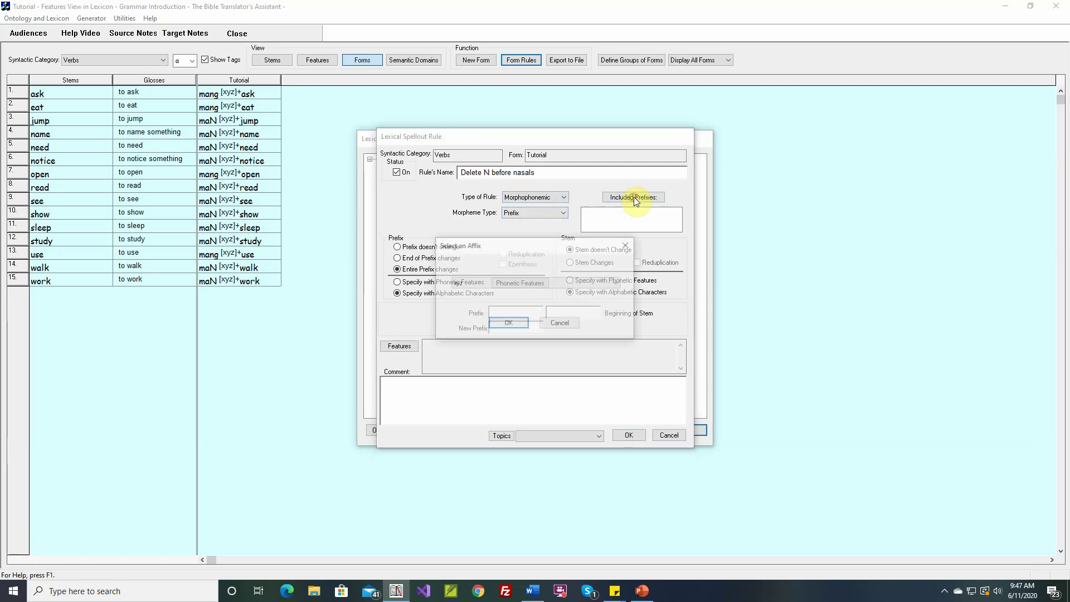
click(507, 323)
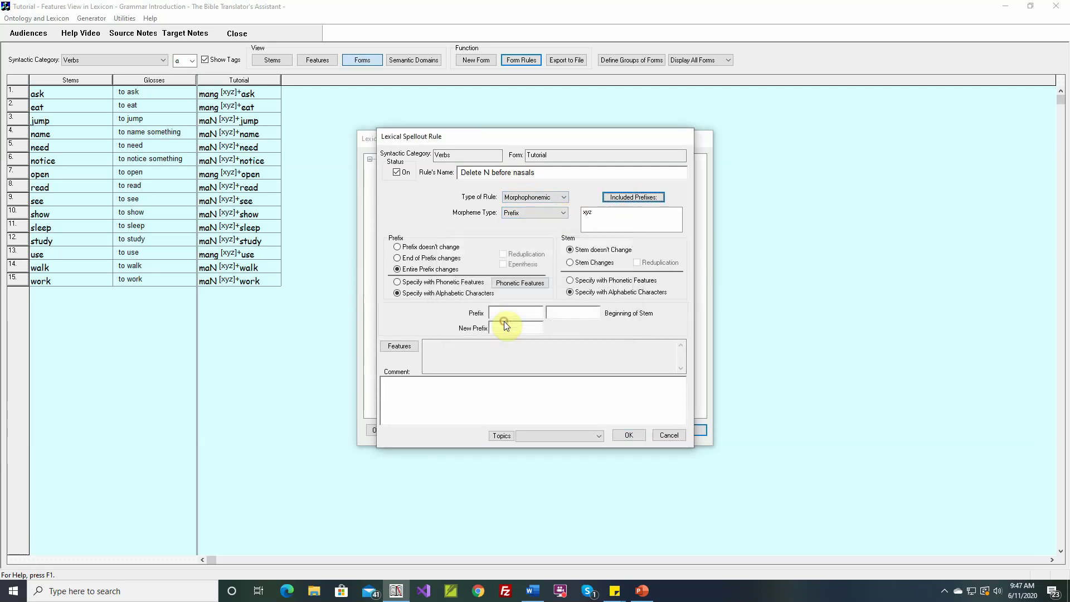
Step: Make the nasal rule change the end of the prefix, with N as the old ending and the new ending left blank
click(438, 260)
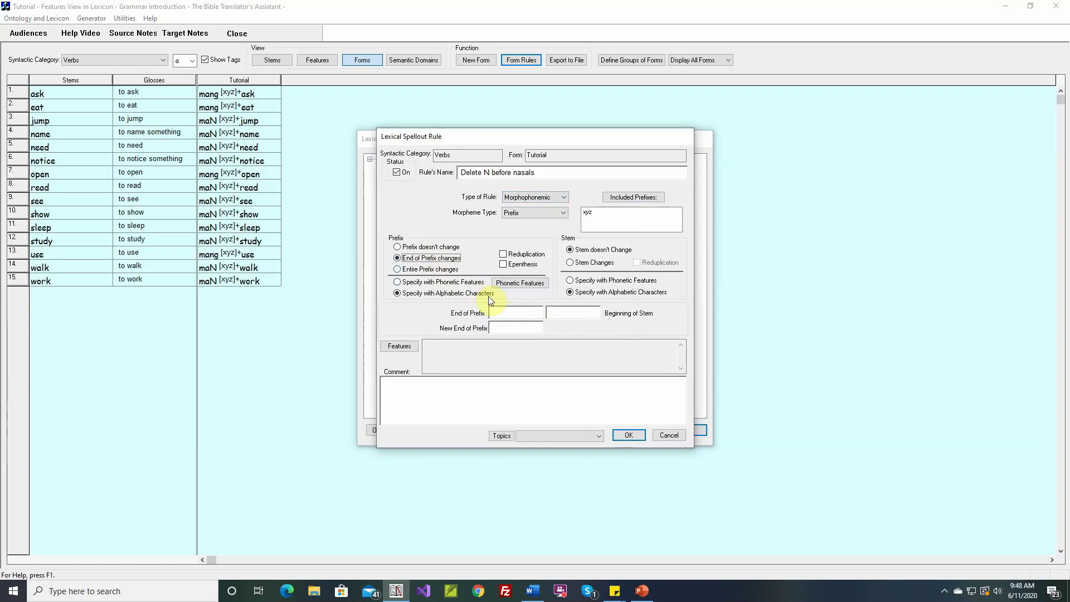
click(527, 314)
text(N)
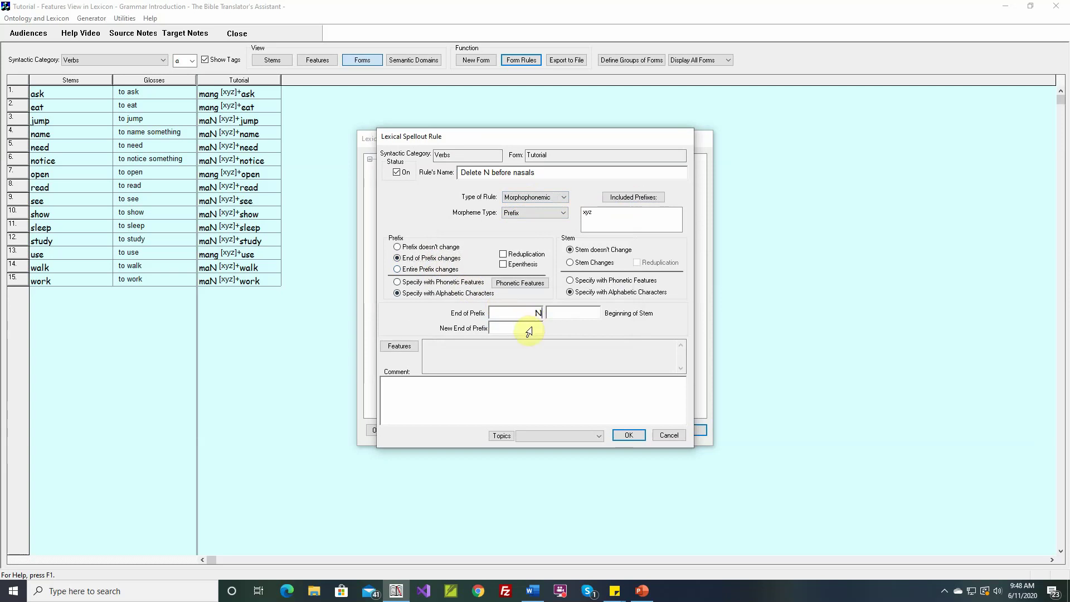
click(490, 330)
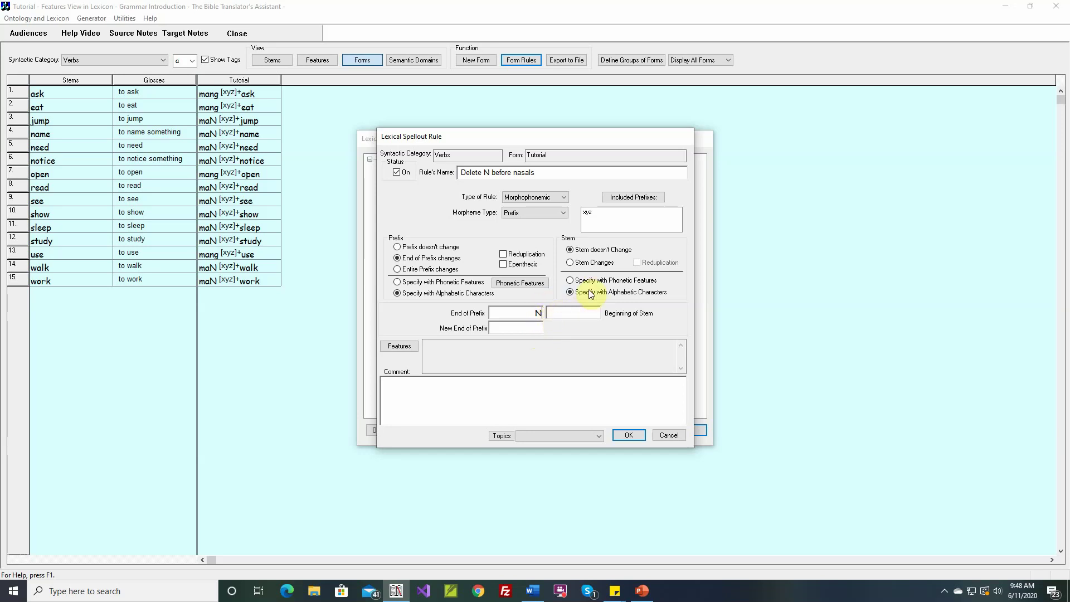
Step: Specify the stem's first sound phonetically as Nasal Yes, save the nasal rule, and close the form rules list
click(570, 281)
click(552, 313)
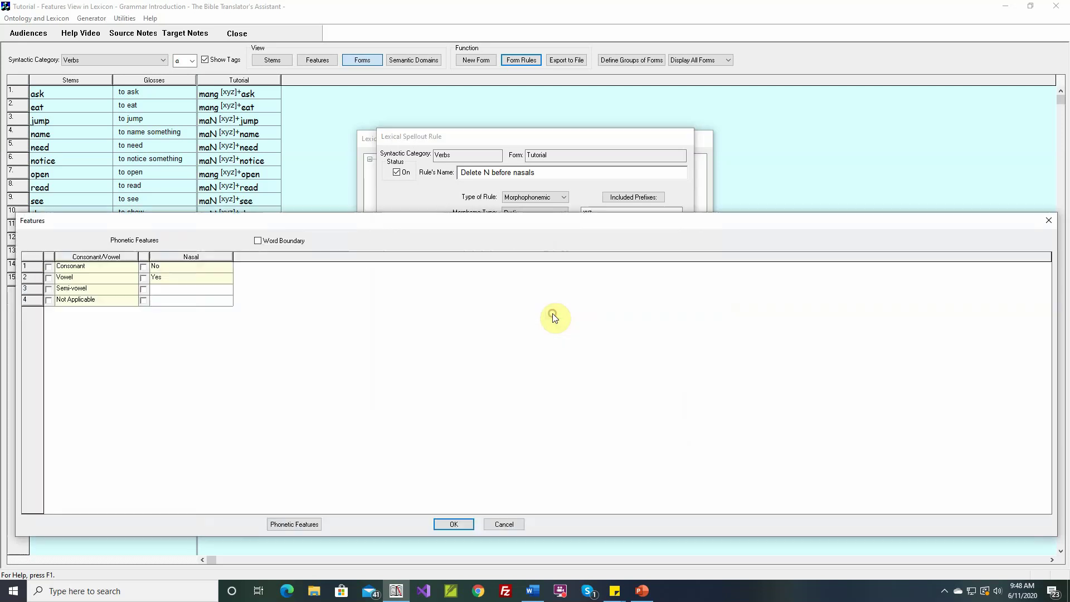
click(143, 278)
click(465, 521)
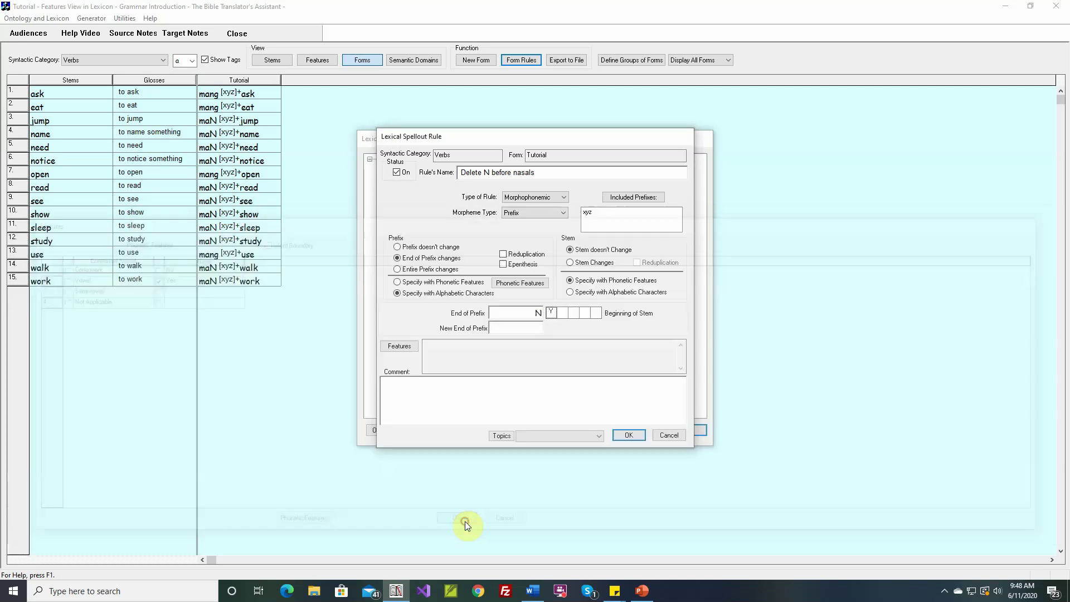
click(623, 435)
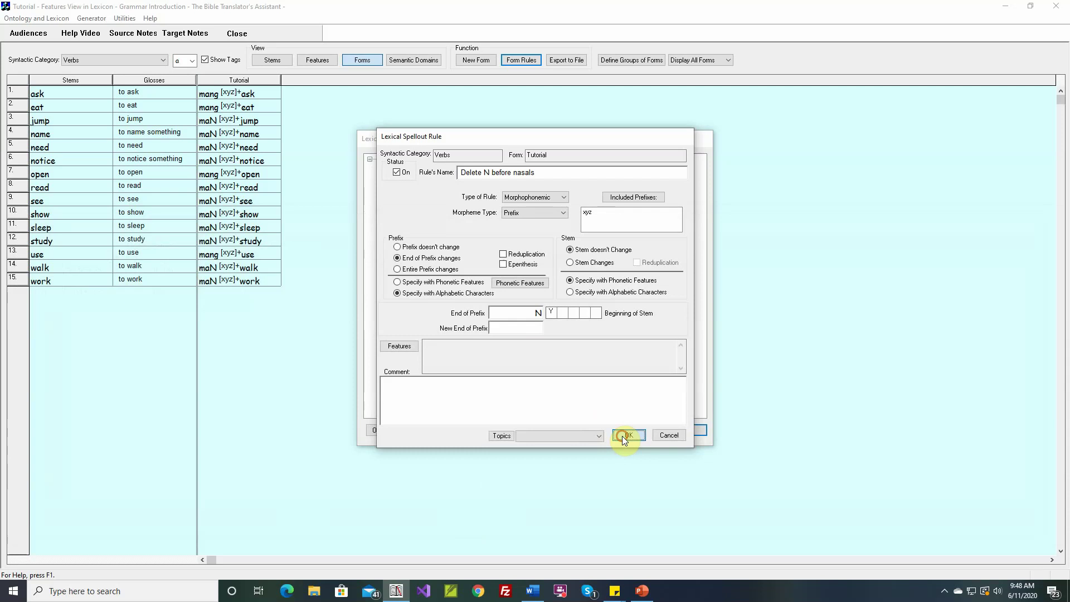
click(684, 430)
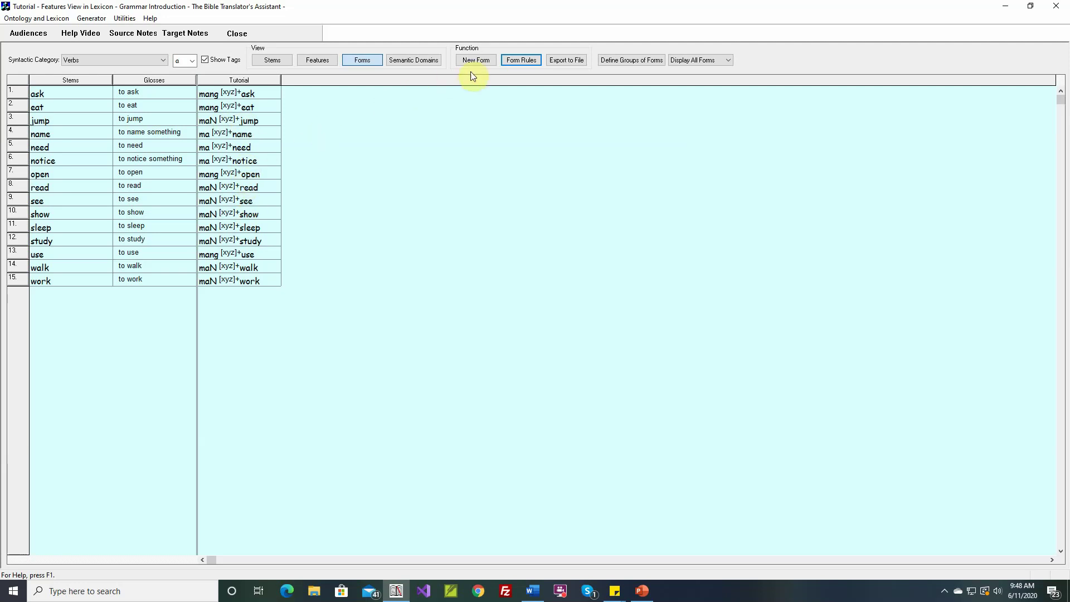
Step: Create another rule under the Tutorial verb form named "Change N to n before all other consonants"
click(522, 61)
double_click(407, 165)
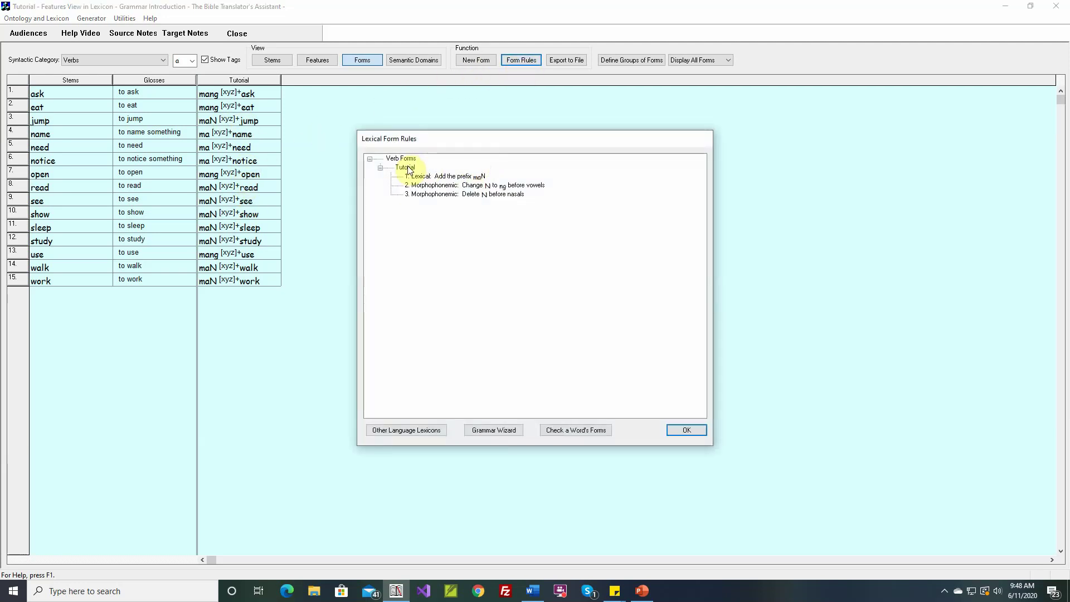
text(Ch)
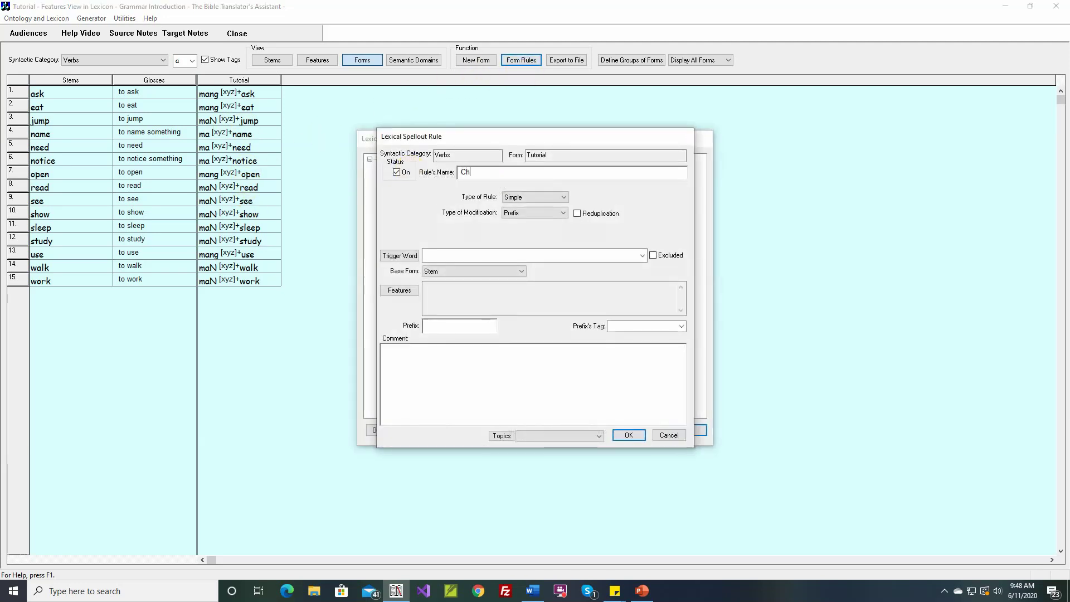
text(ange N to)
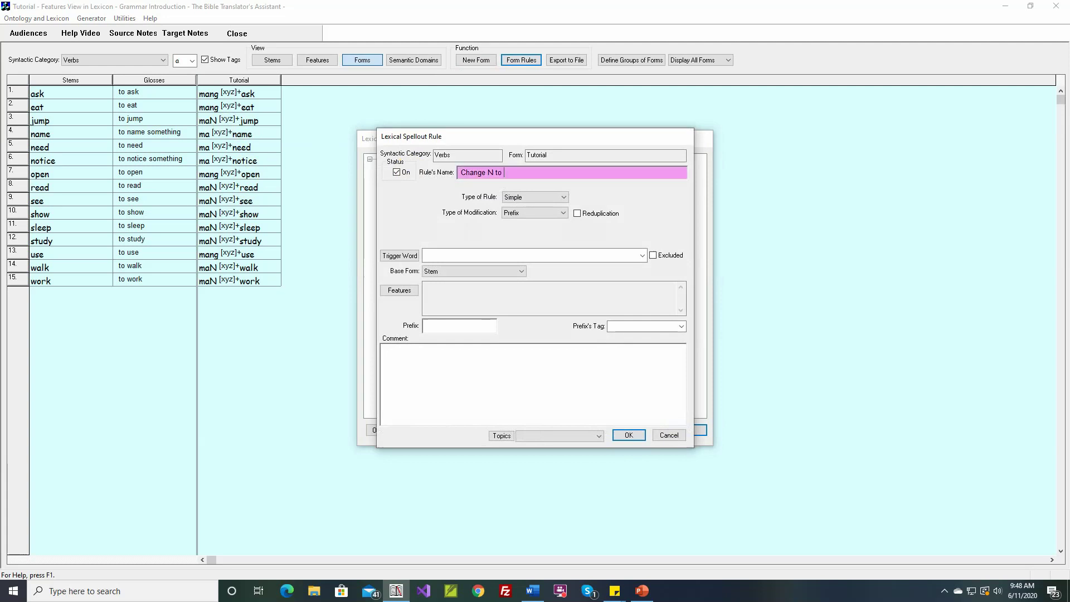
text( n before all other consonants)
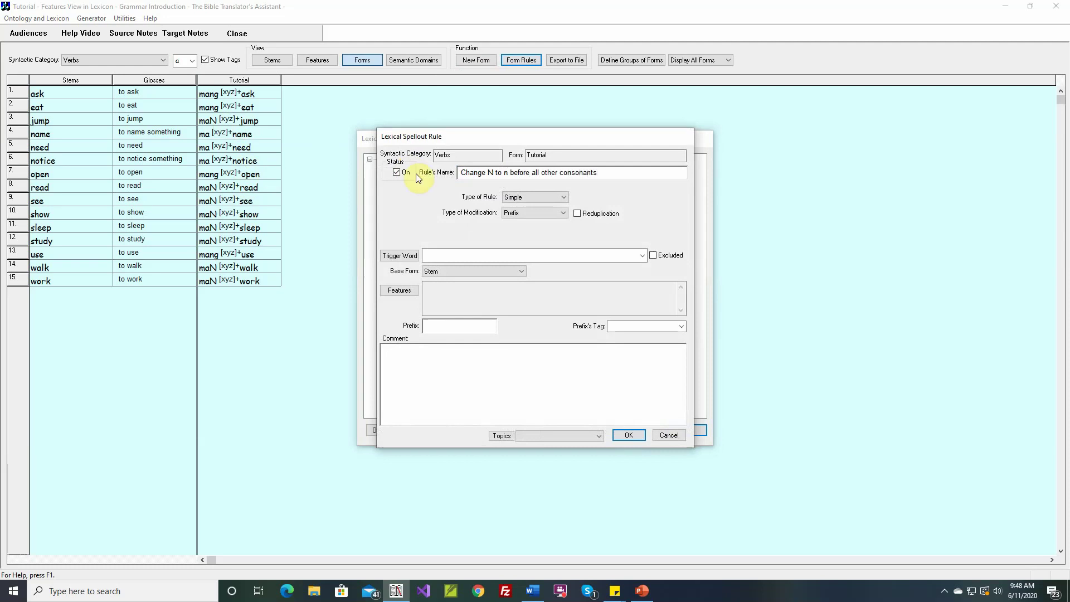
Step: Set the consonant rule's type to Morphophonemic and include the prefix tagged xyz
click(512, 198)
click(516, 215)
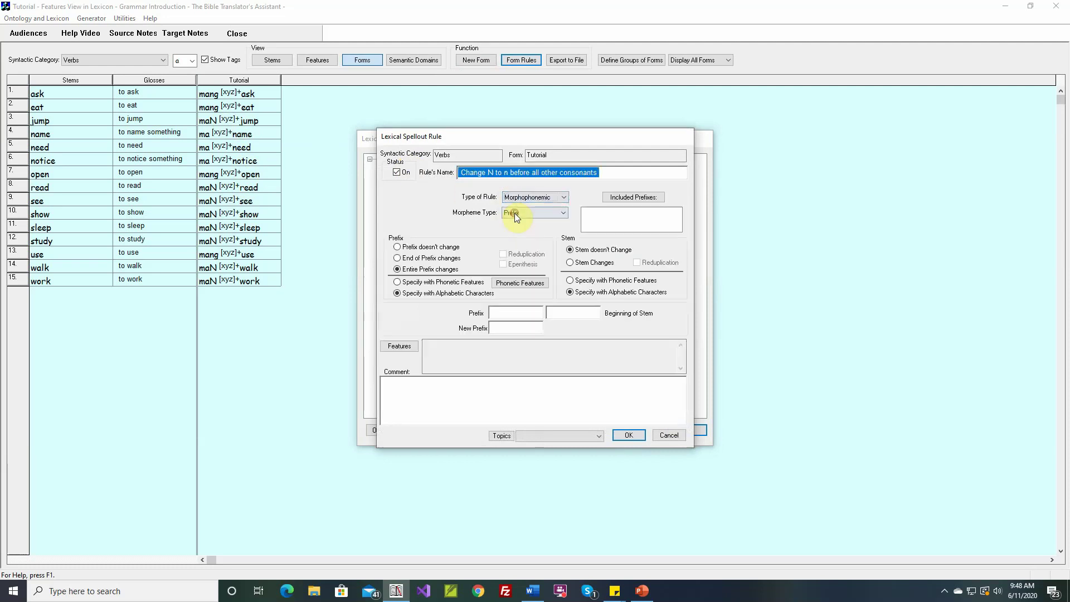
click(633, 197)
click(513, 323)
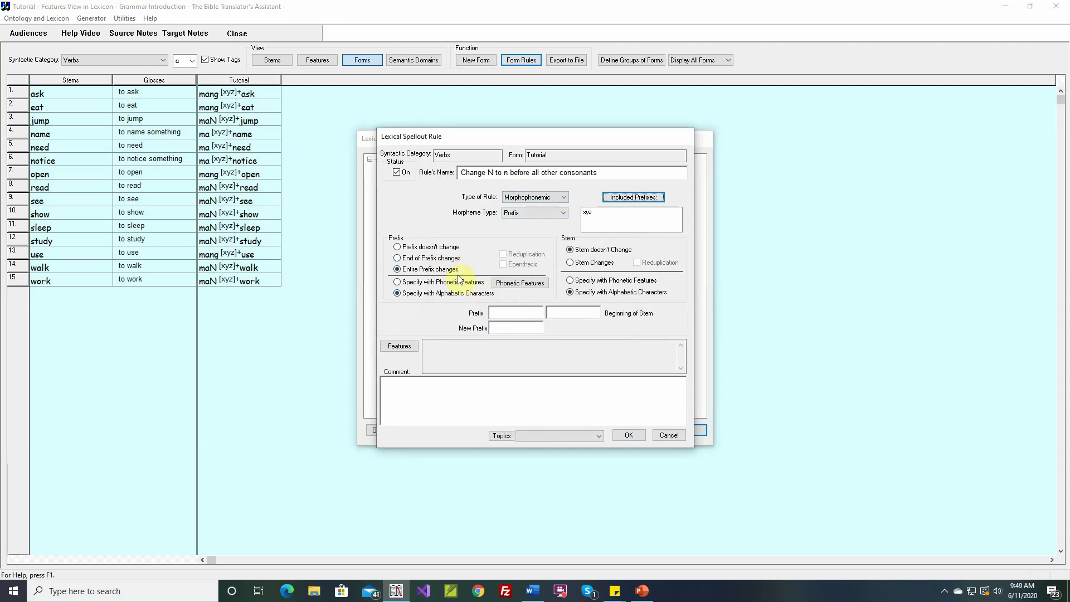
Step: Make the consonant rule change the end of the prefix from N to n
click(398, 257)
click(521, 313)
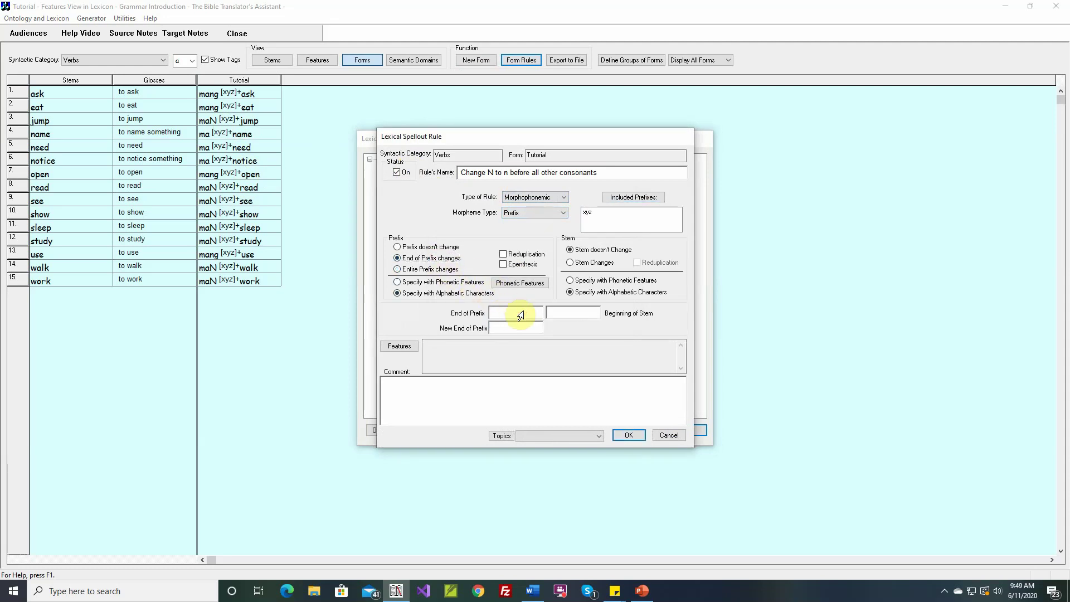
text(N)
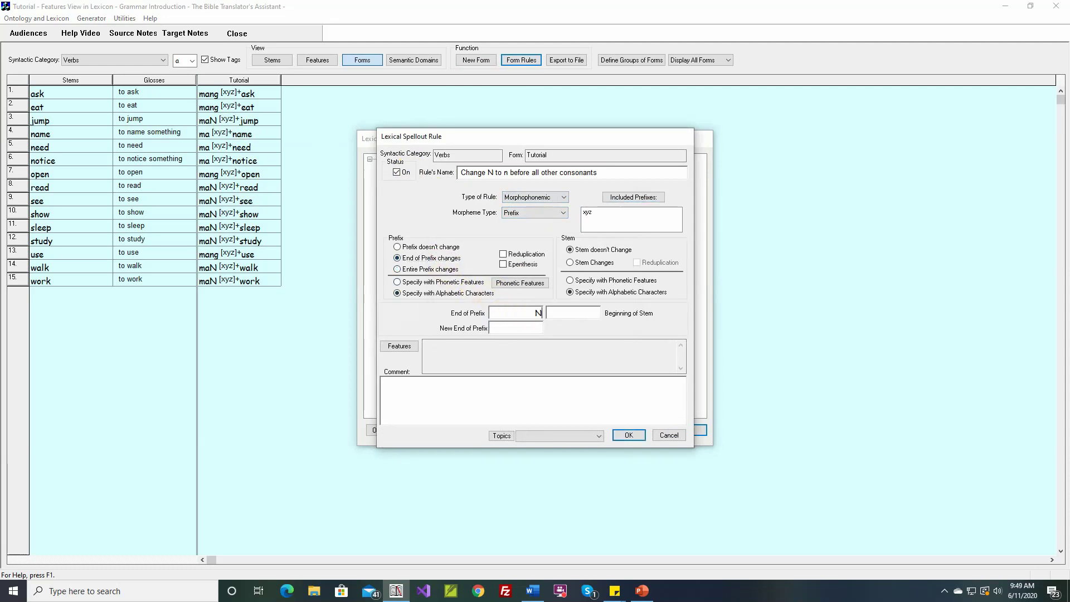
click(528, 330)
text(n)
Step: Specify the stem's first sound phonetically as Consonant, save the rule, and close the form rules list
click(582, 280)
click(556, 313)
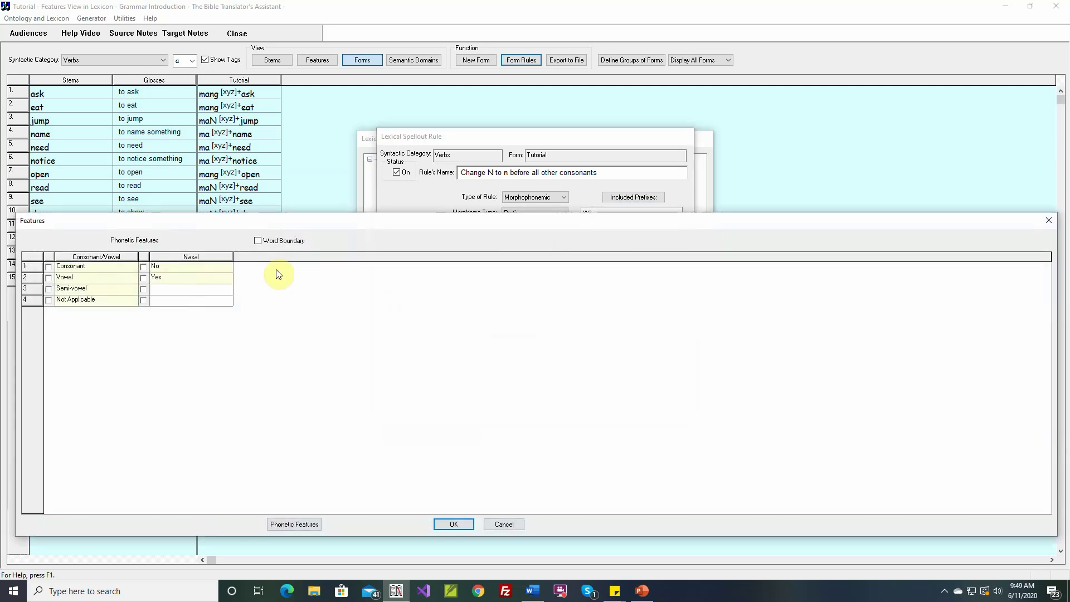
click(49, 267)
click(454, 524)
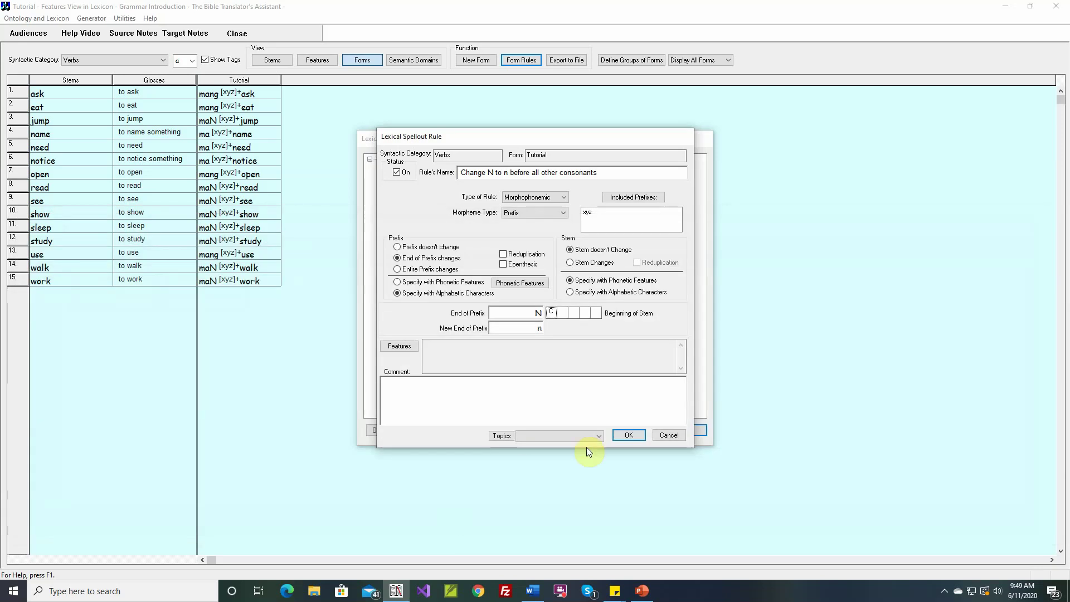
click(629, 434)
click(692, 430)
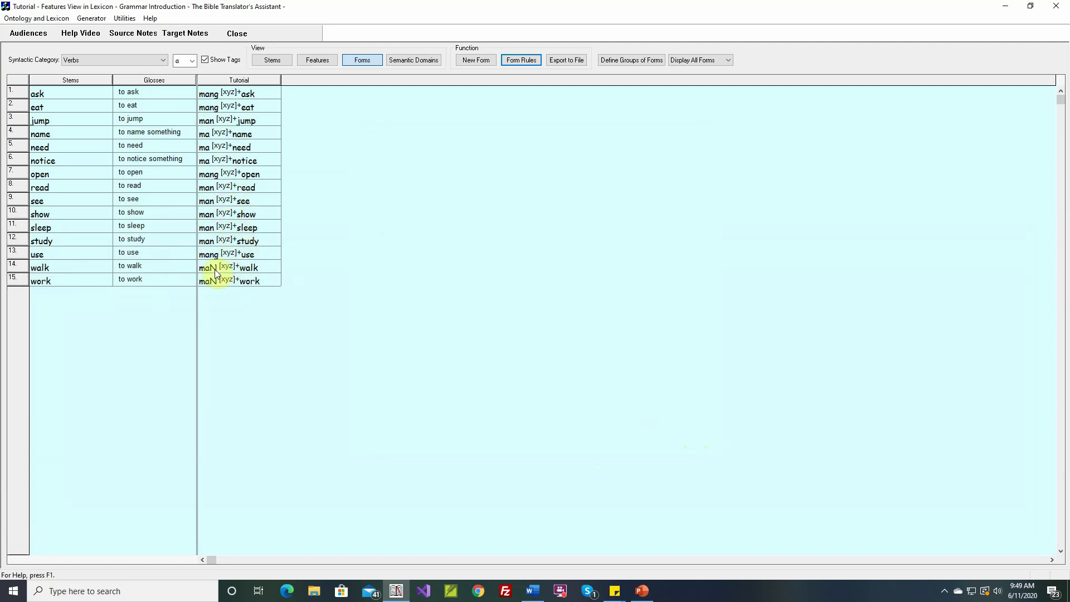
Step: Reopen the "Change N to n before all other consonants" rule, add Semi-vowel to the stem's first sound, save it, and close the list
click(516, 60)
double_click(453, 203)
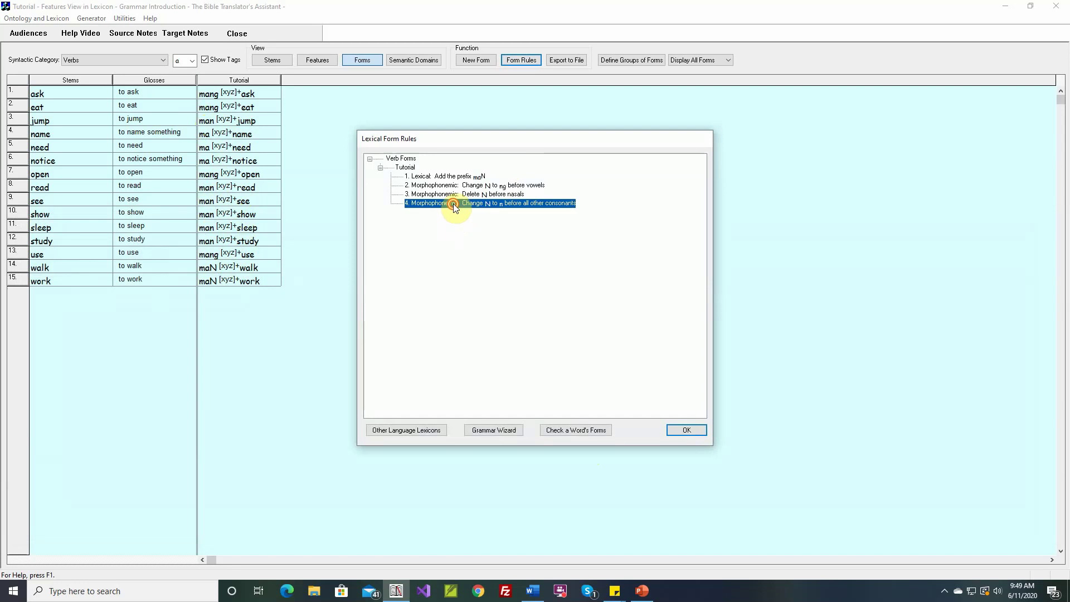
double_click(552, 312)
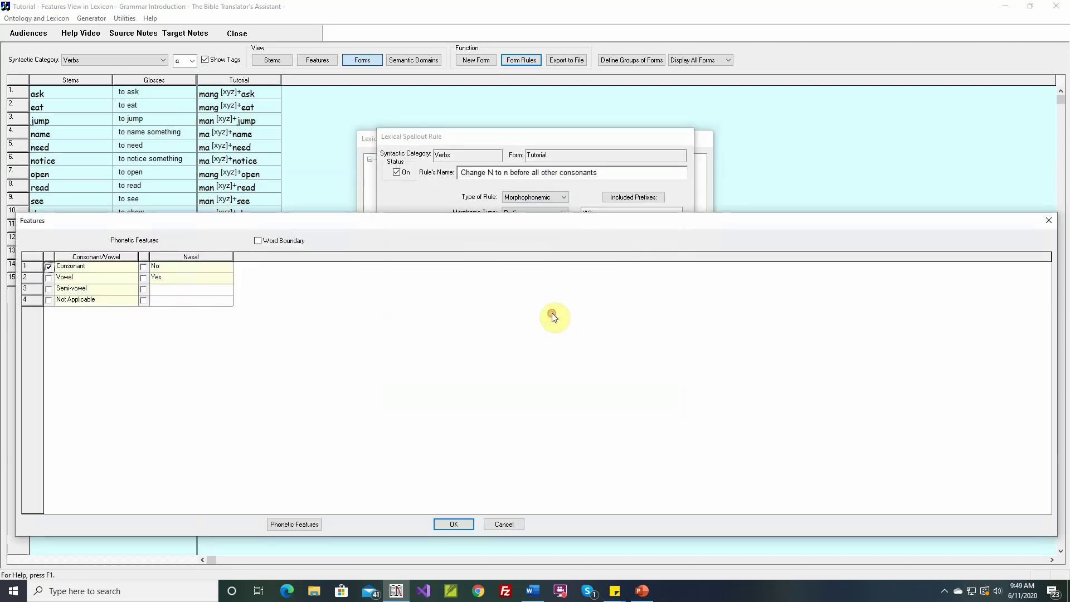
click(49, 289)
click(454, 524)
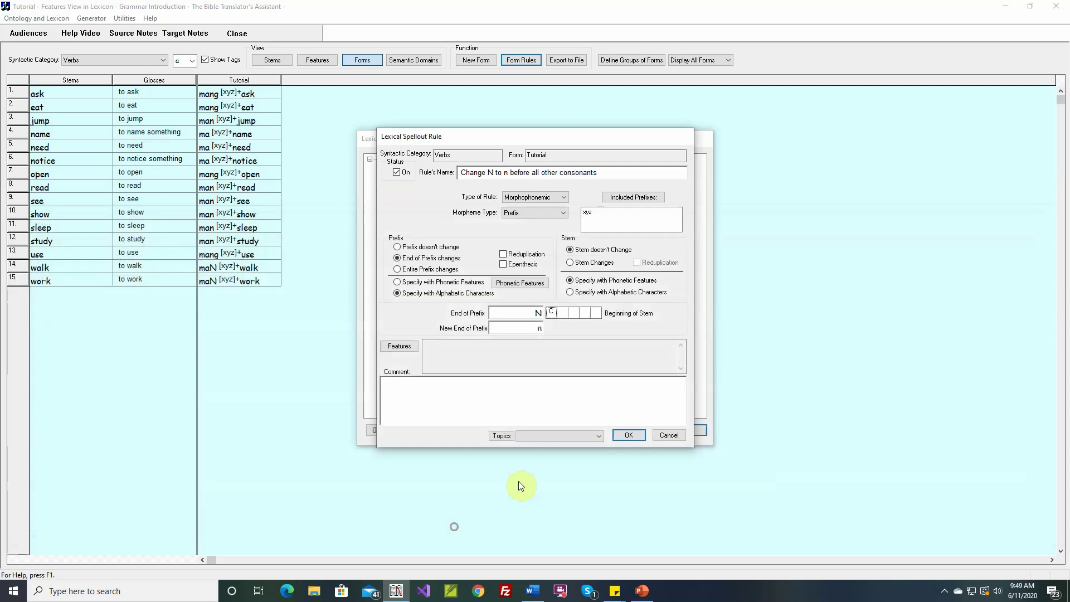
click(621, 436)
click(682, 430)
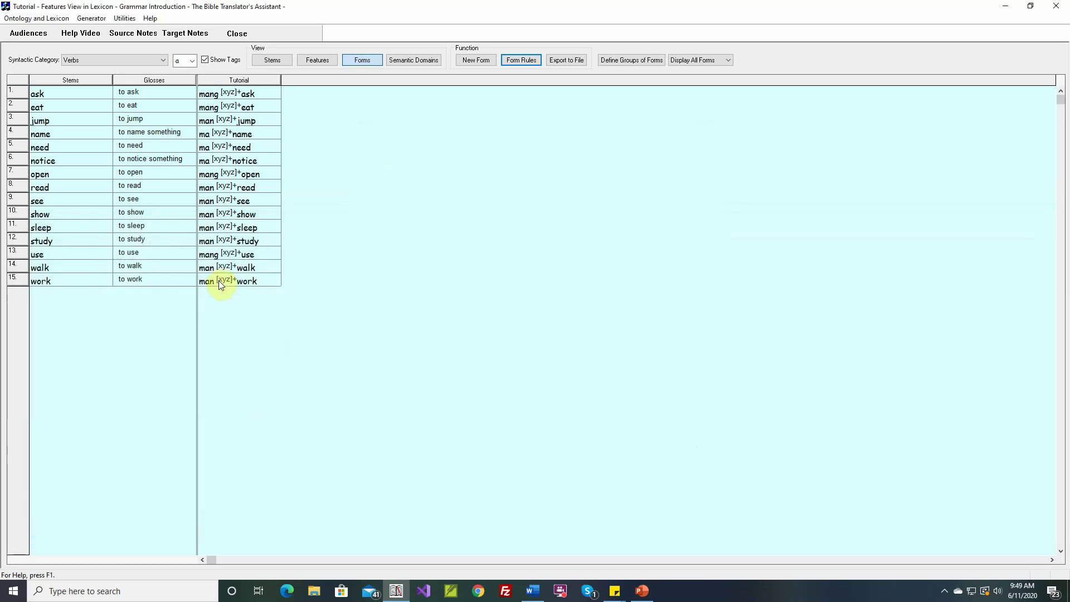
Step: Open the "Change N to n before all other consonants" rule again from the form rules
click(519, 63)
double_click(436, 203)
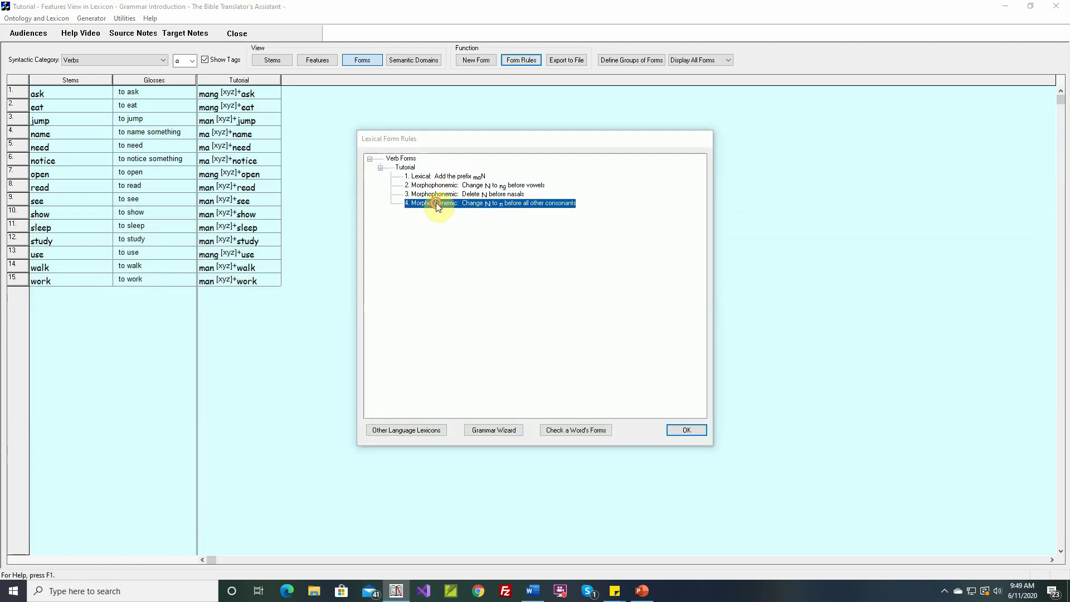